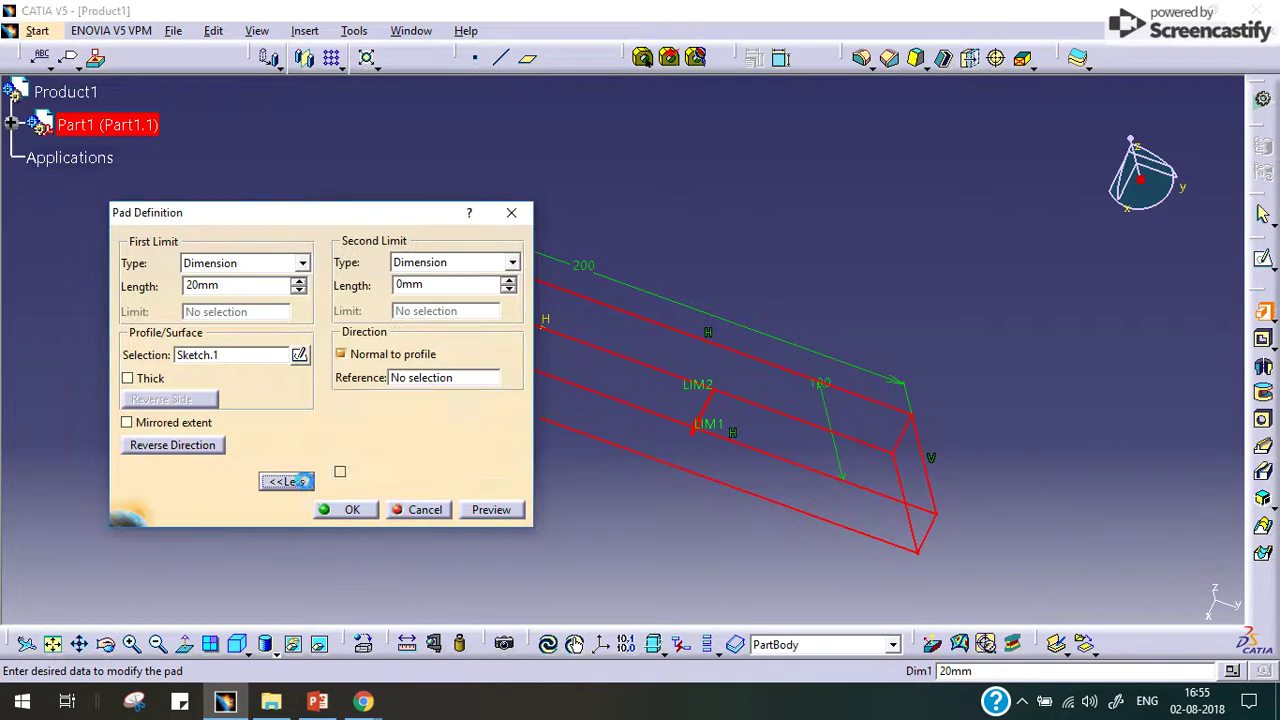
# Pad the 200 × 100 rectangle sketch by 50 mm in the first limit and 50 mm in the second limit
pyautogui.click(318, 703)
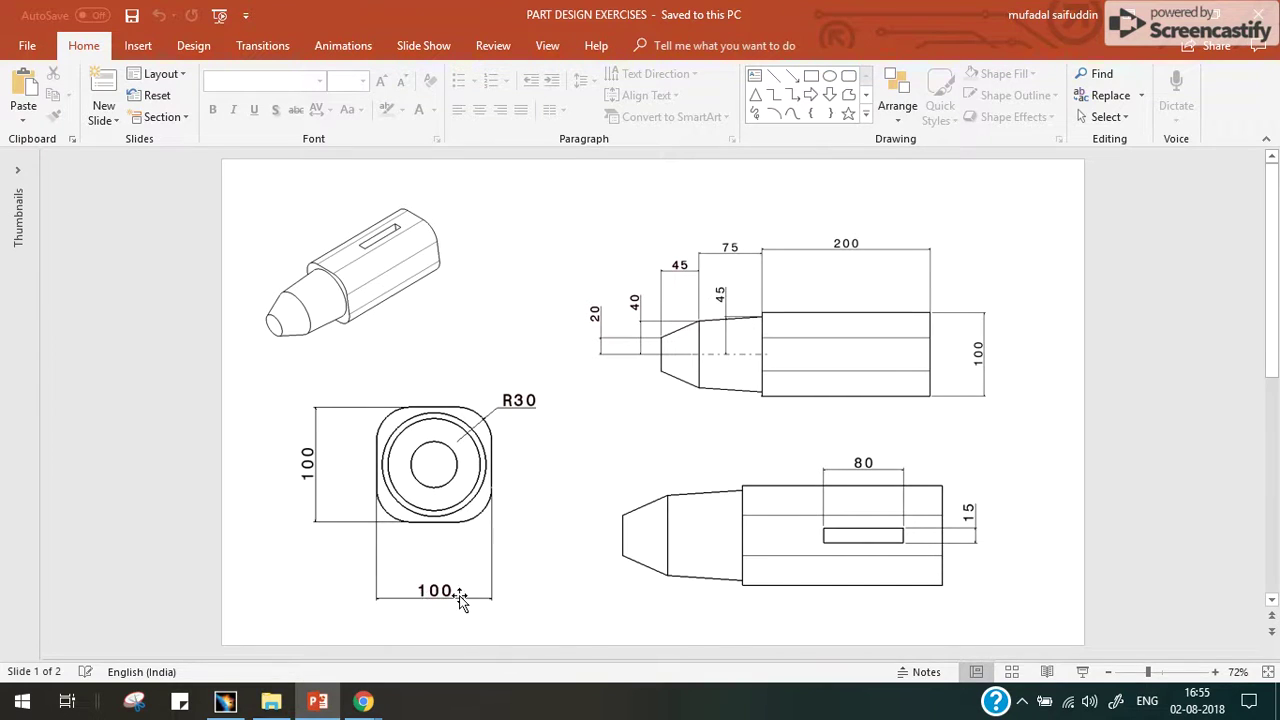
pyautogui.click(225, 701)
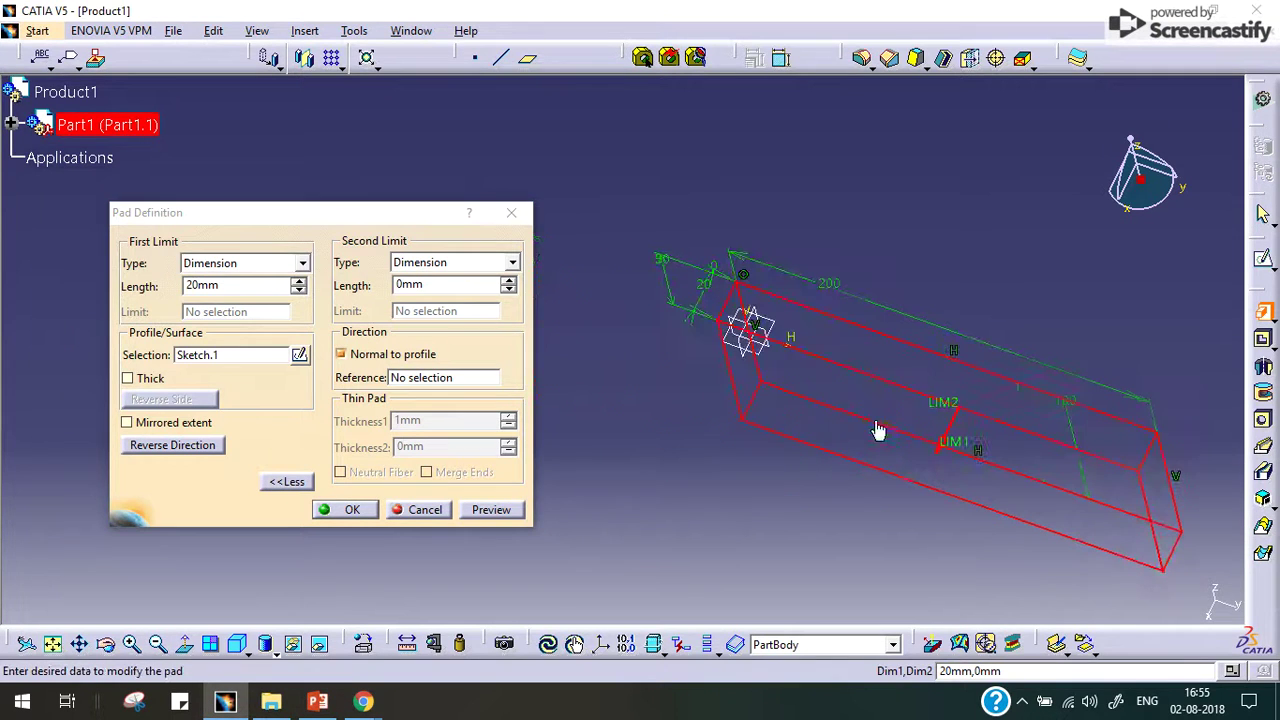
pyautogui.moveTo(768, 342); pyautogui.dragTo(726, 393, button='middle')
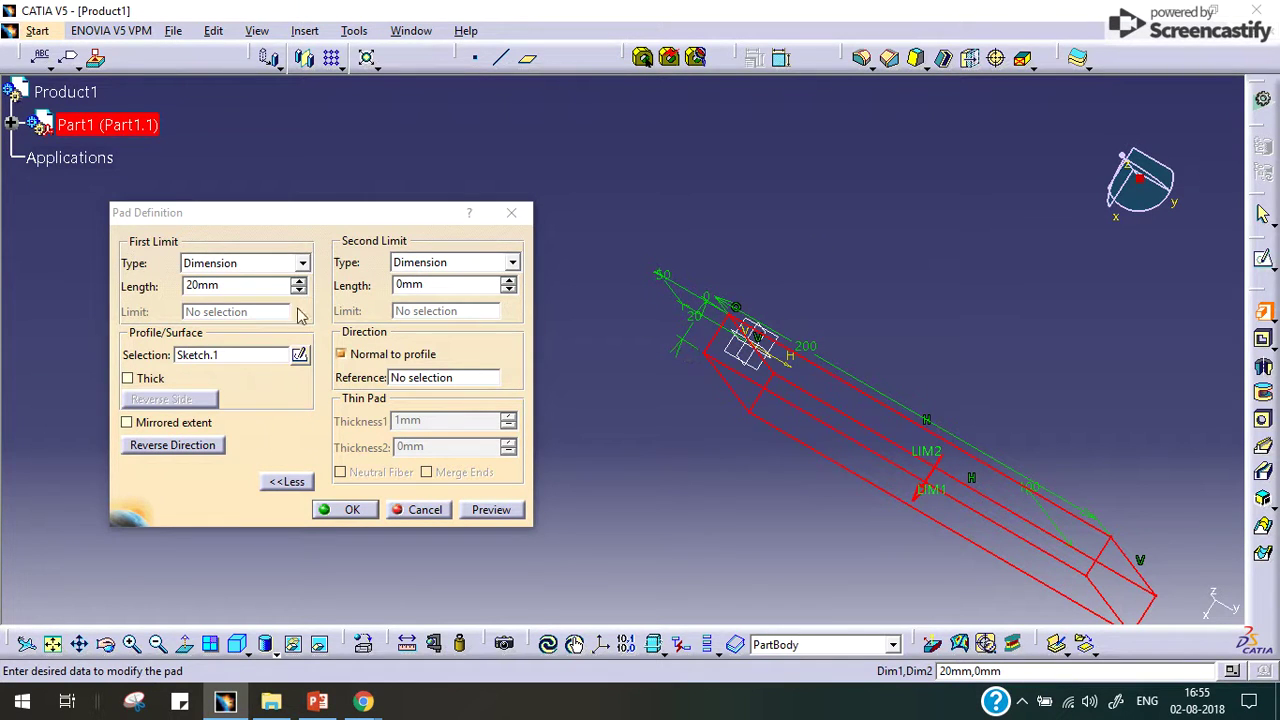
pyautogui.moveTo(231, 288); pyautogui.dragTo(161, 289)
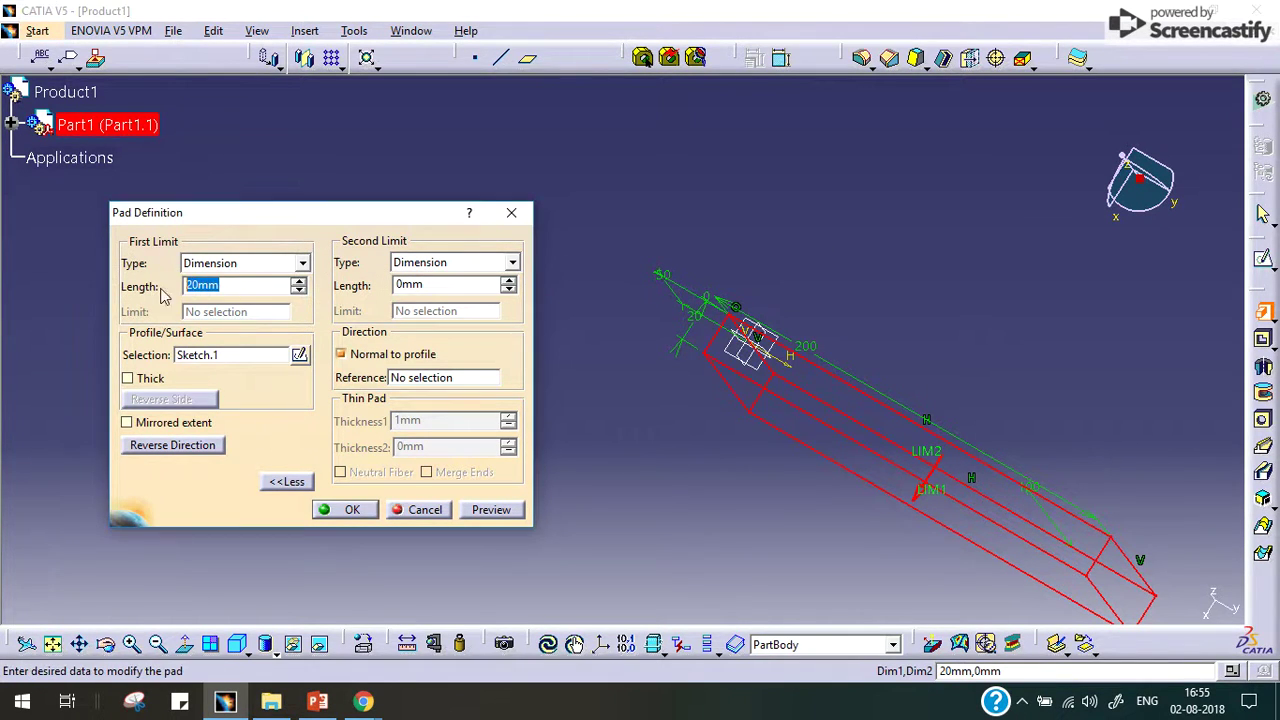
pyautogui.write('50')
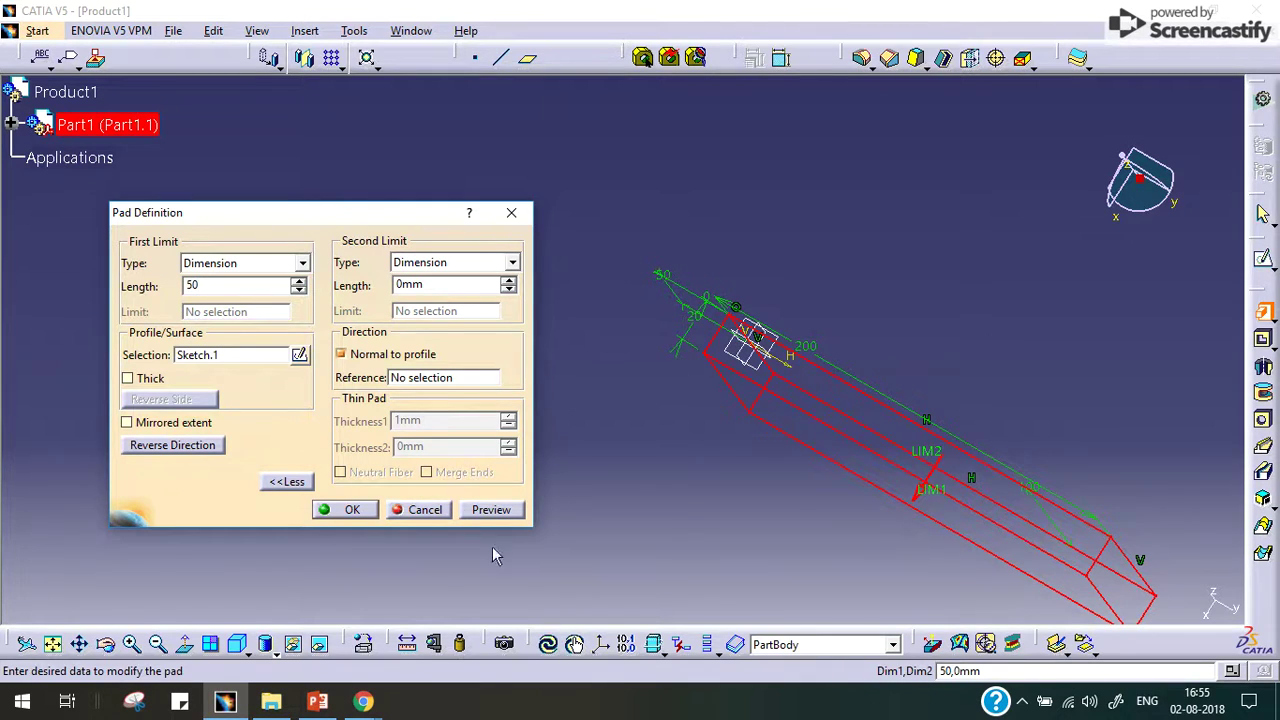
pyautogui.click(432, 285)
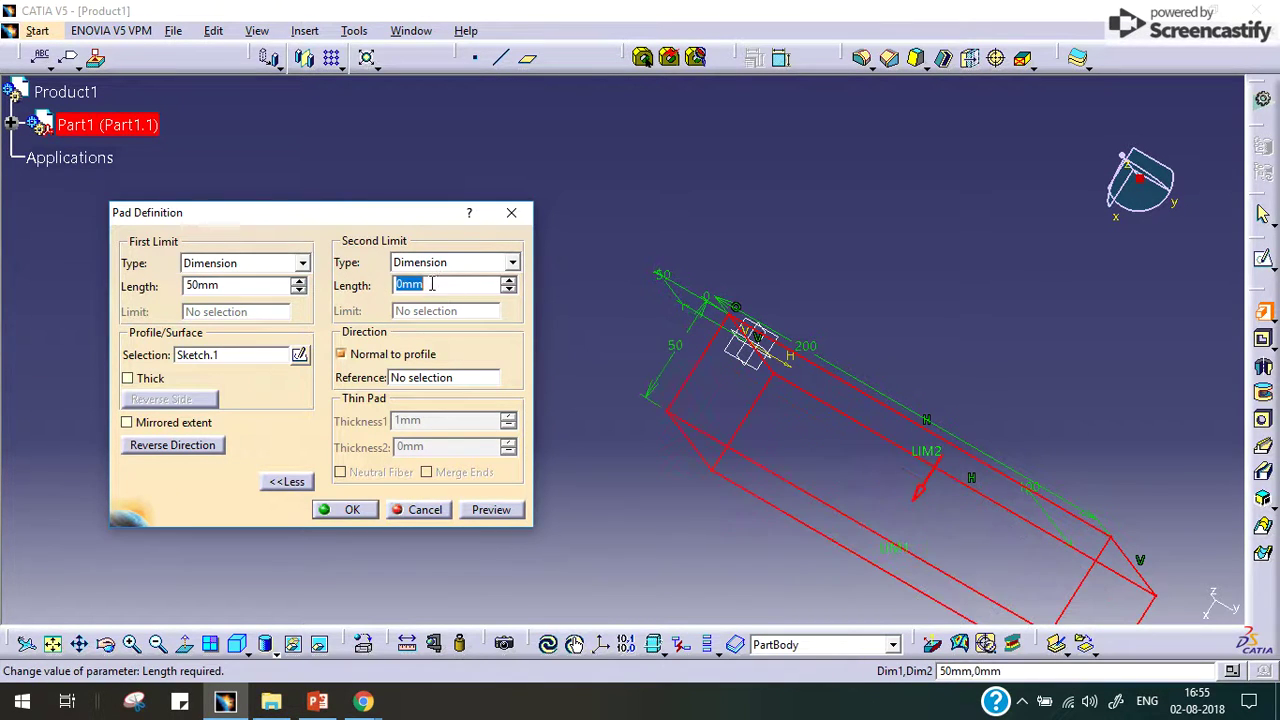
pyautogui.write('50')
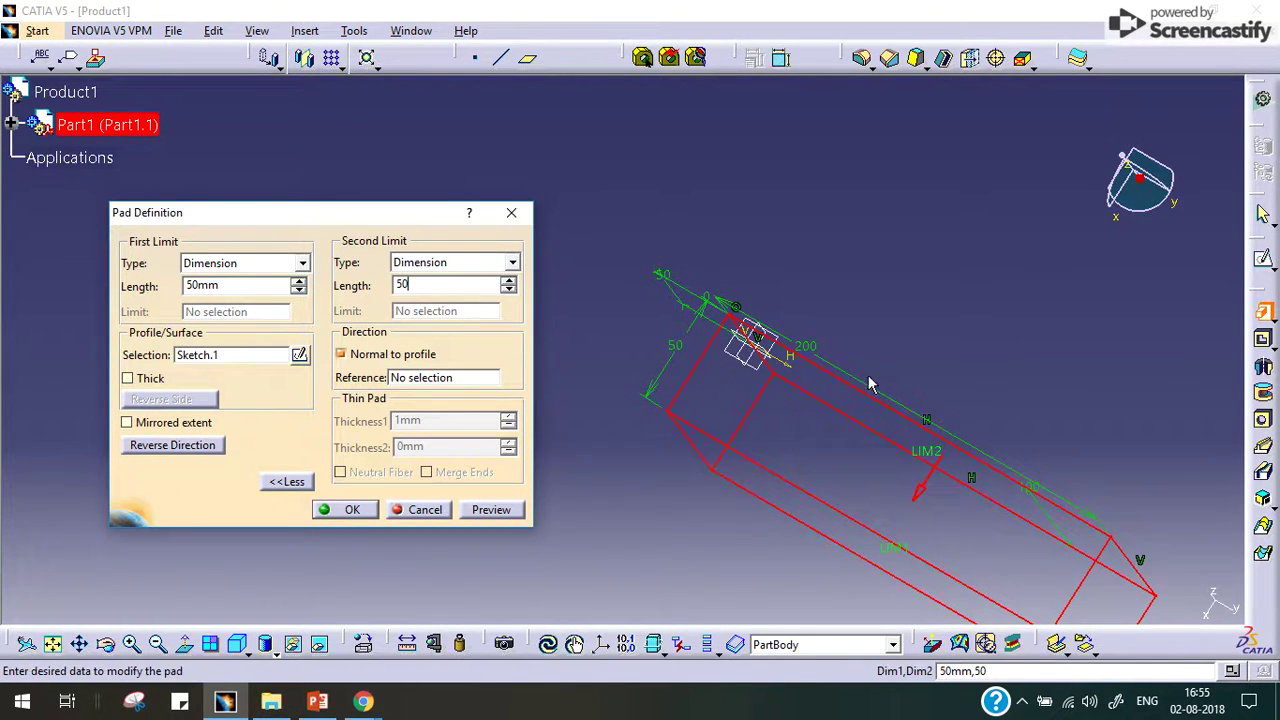
pyautogui.click(254, 287)
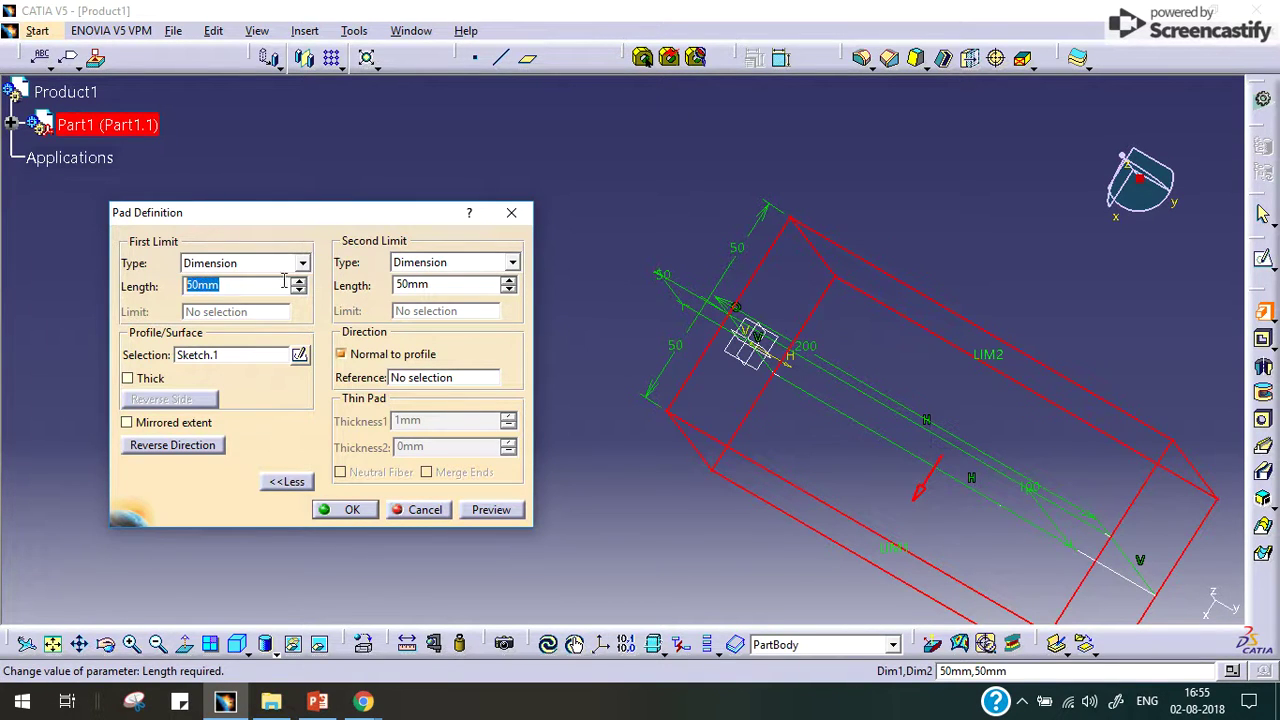
pyautogui.moveTo(430, 282); pyautogui.dragTo(377, 277)
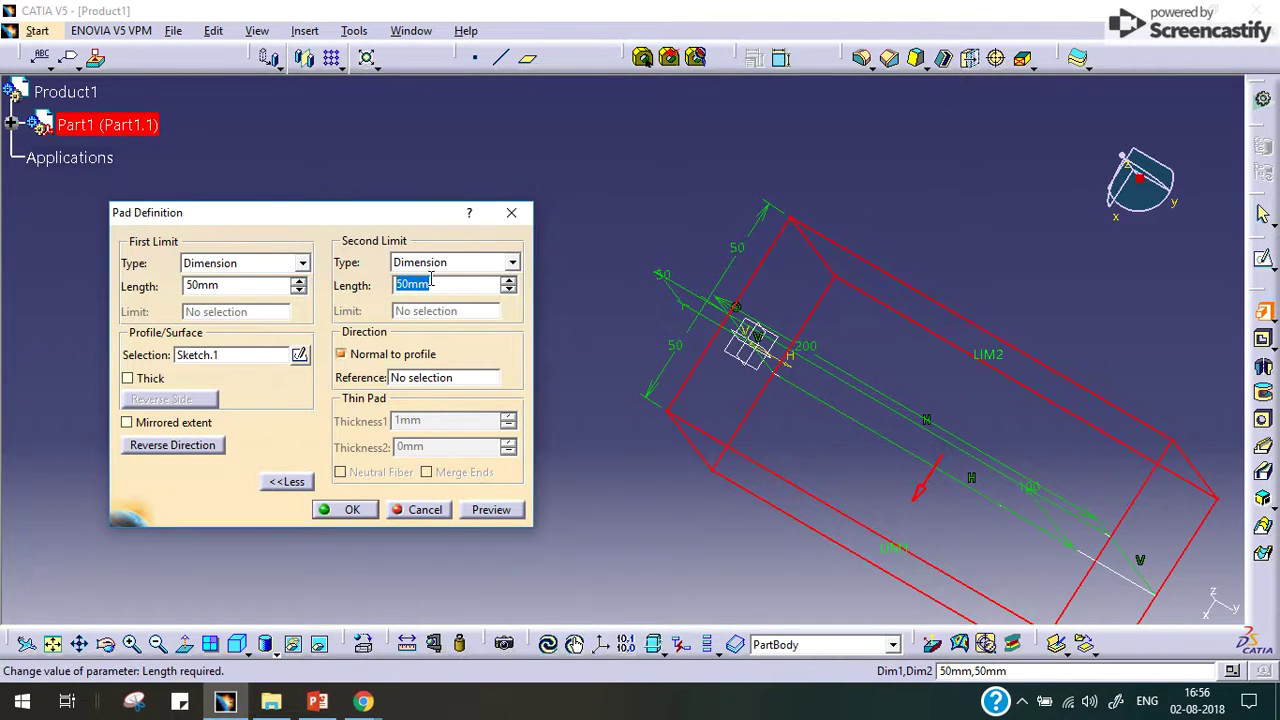
pyautogui.click(352, 510)
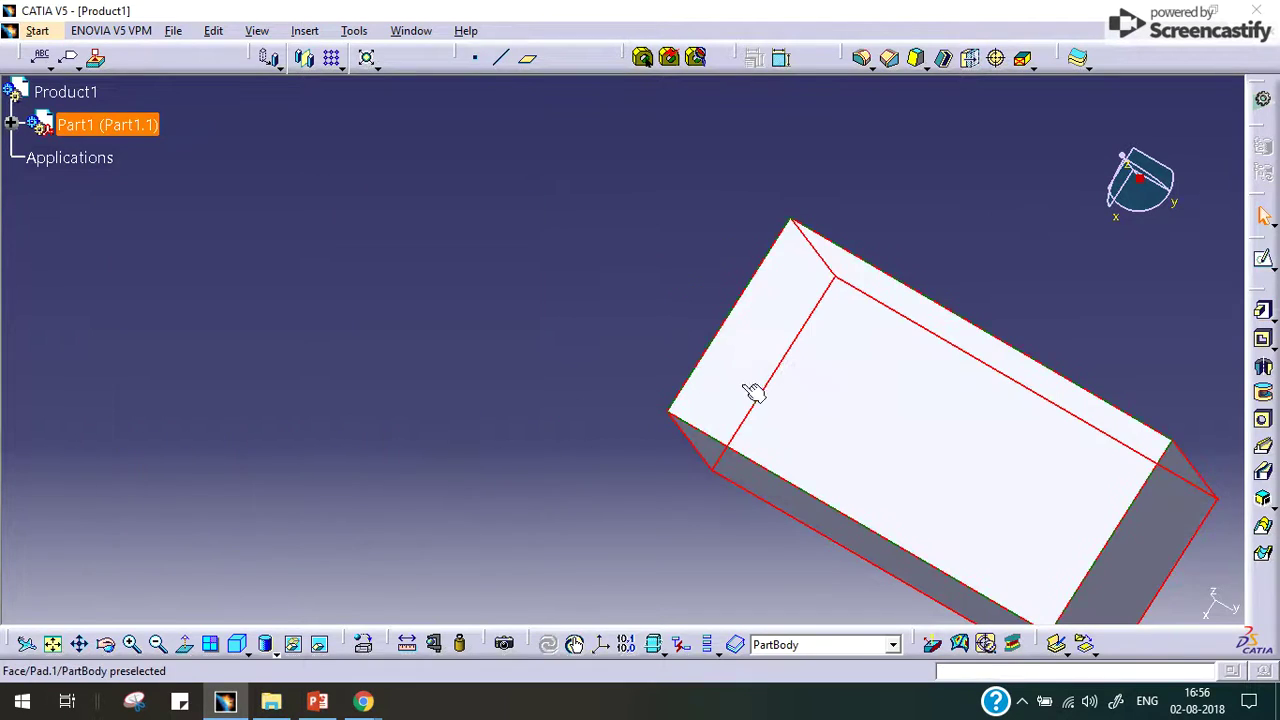
pyautogui.moveTo(776, 459); pyautogui.dragTo(549, 346, button='middle')
pyautogui.click(502, 304)
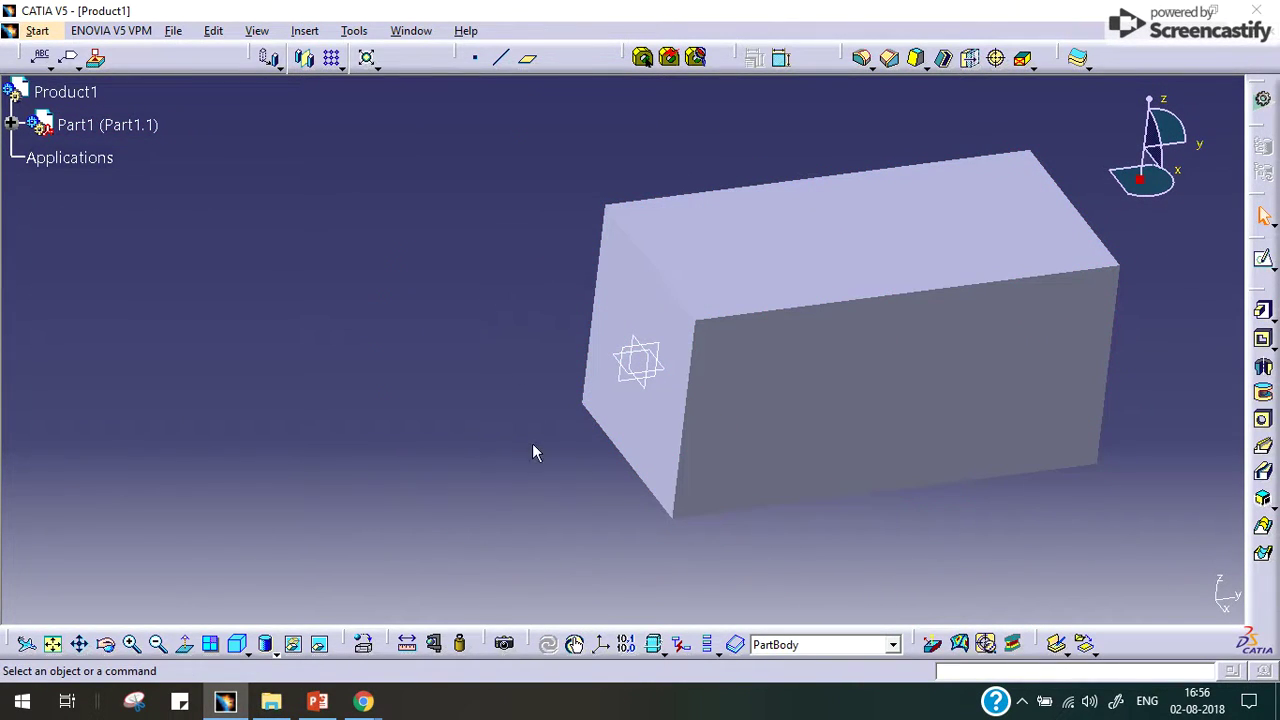
# Check the corner radius in the PowerPoint drawing, and fillet the block's four long edges in CATIA with a 30 mm radius
pyautogui.moveTo(313, 704)
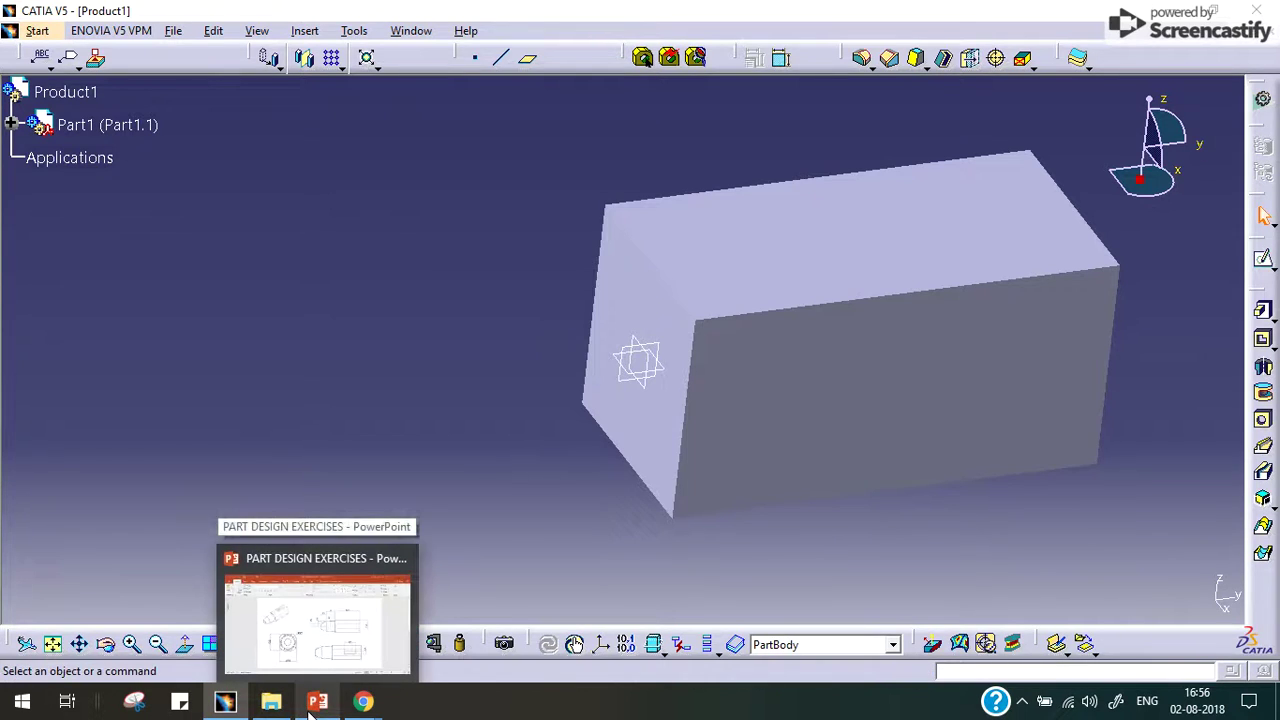
pyautogui.click(315, 702)
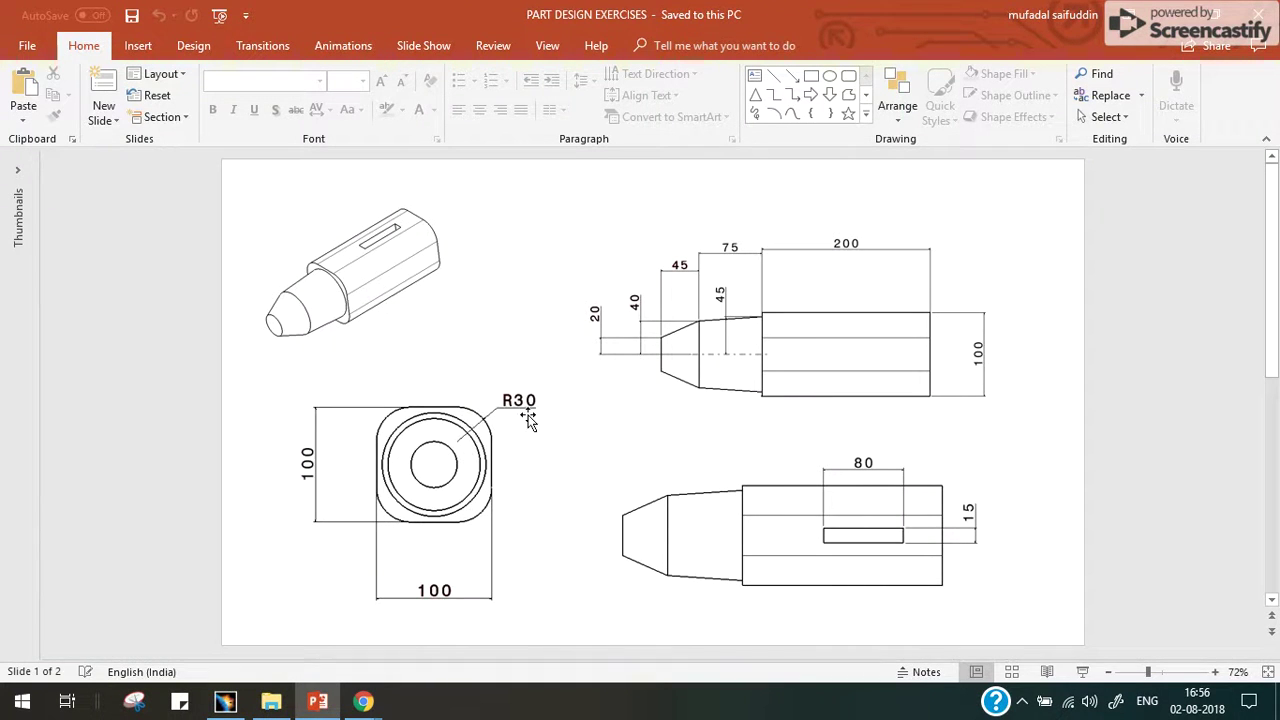
pyautogui.moveTo(503, 382); pyautogui.dragTo(496, 392)
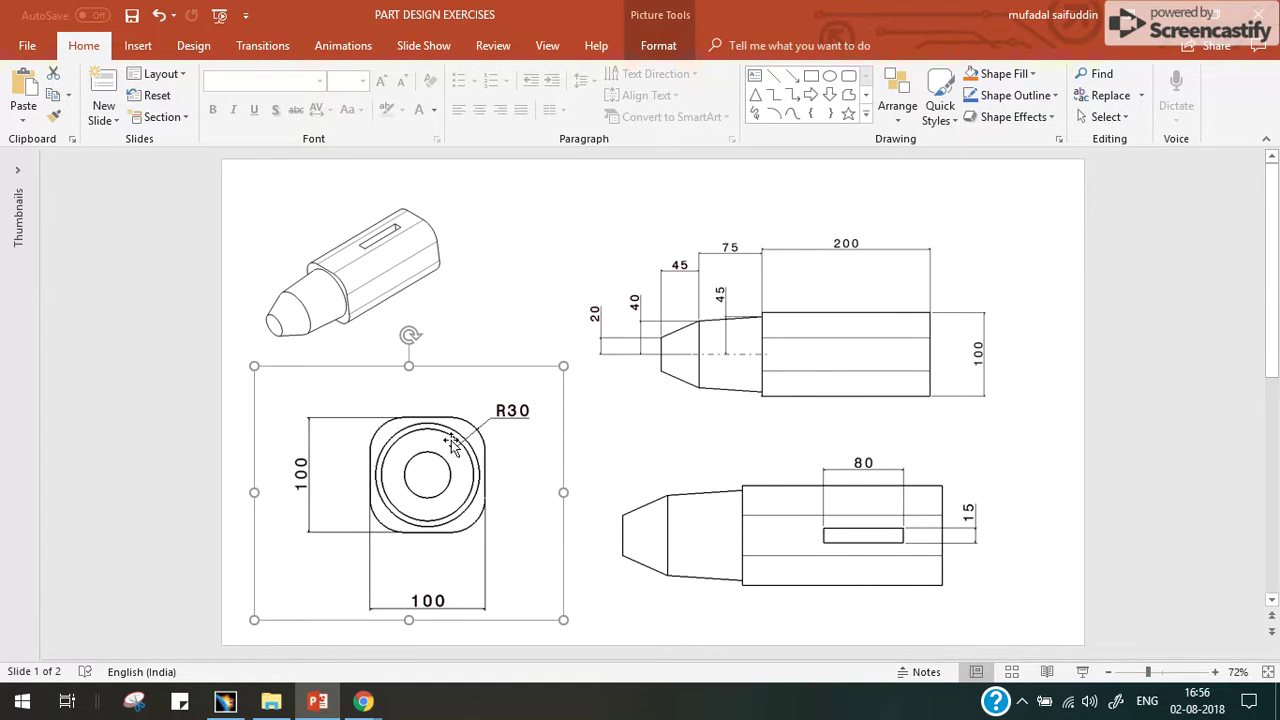
pyautogui.click(225, 702)
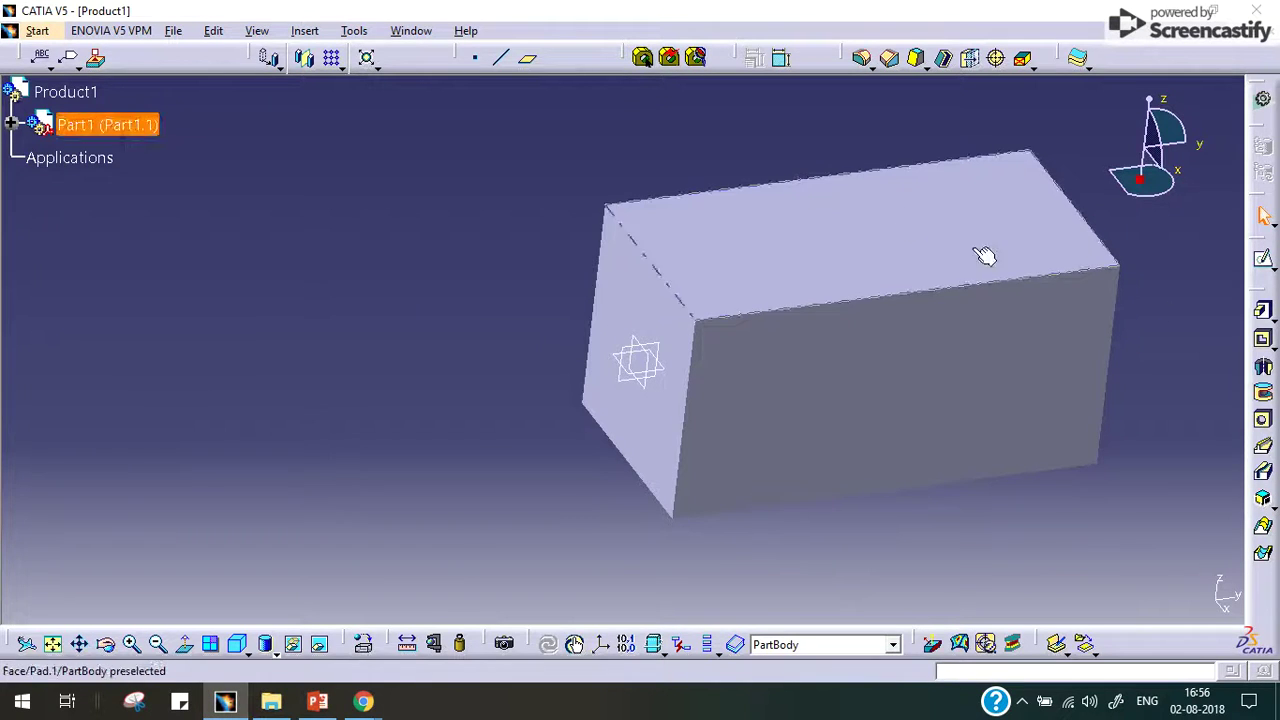
pyautogui.click(862, 59)
pyautogui.click(868, 295)
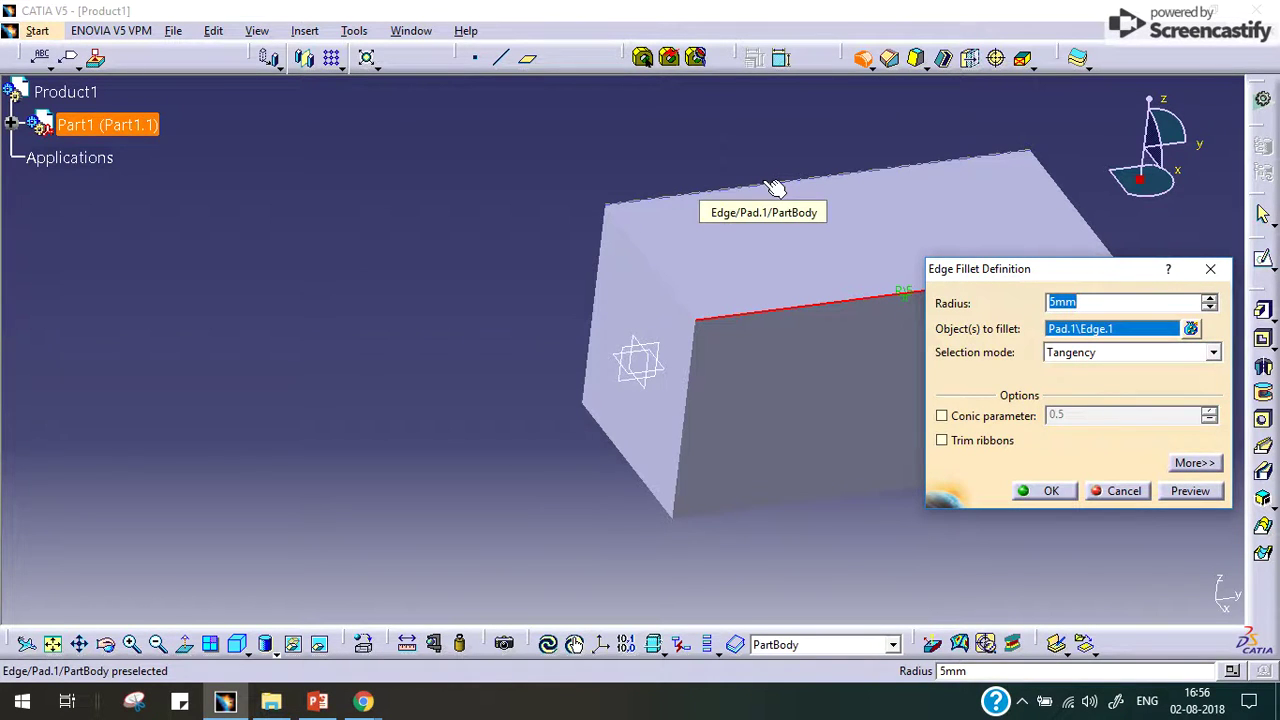
pyautogui.click(775, 188)
pyautogui.moveTo(690, 250); pyautogui.dragTo(600, 363, button='middle')
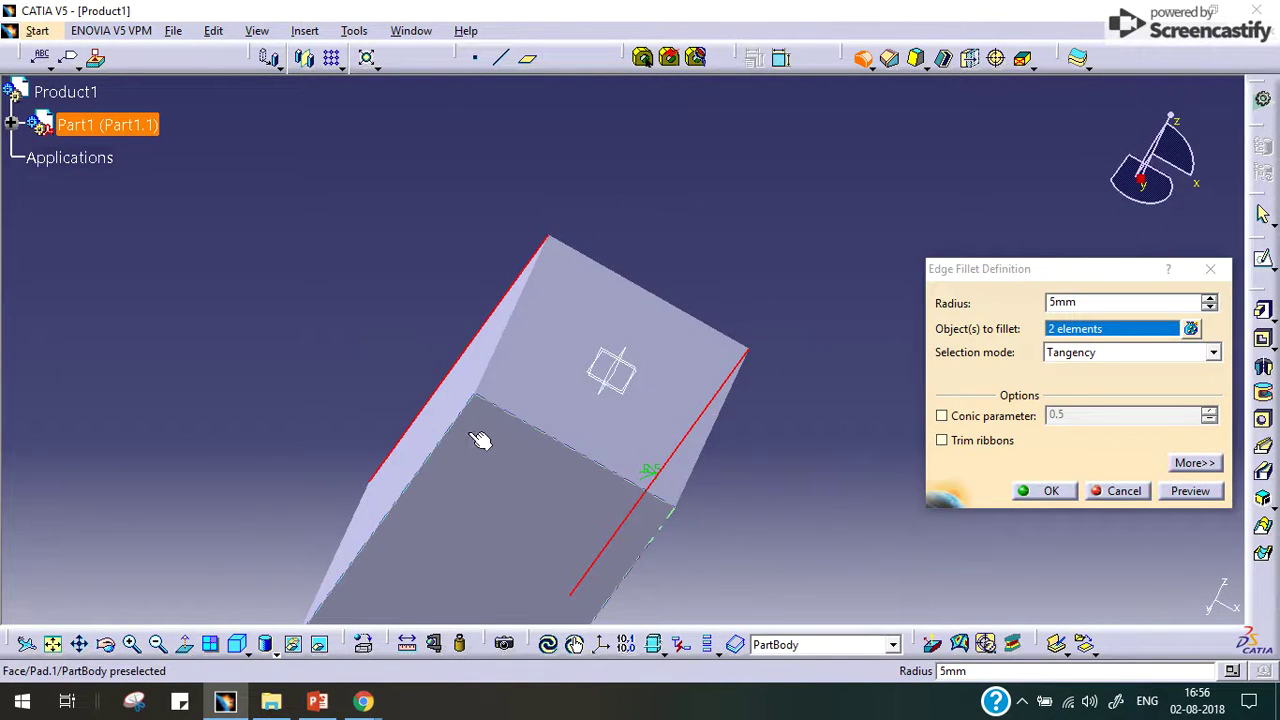
pyautogui.click(702, 460)
pyautogui.moveTo(653, 571); pyautogui.dragTo(603, 434, button='middle')
pyautogui.click(600, 419)
pyautogui.click(1098, 300)
pyautogui.write('30')
pyautogui.press('Return')
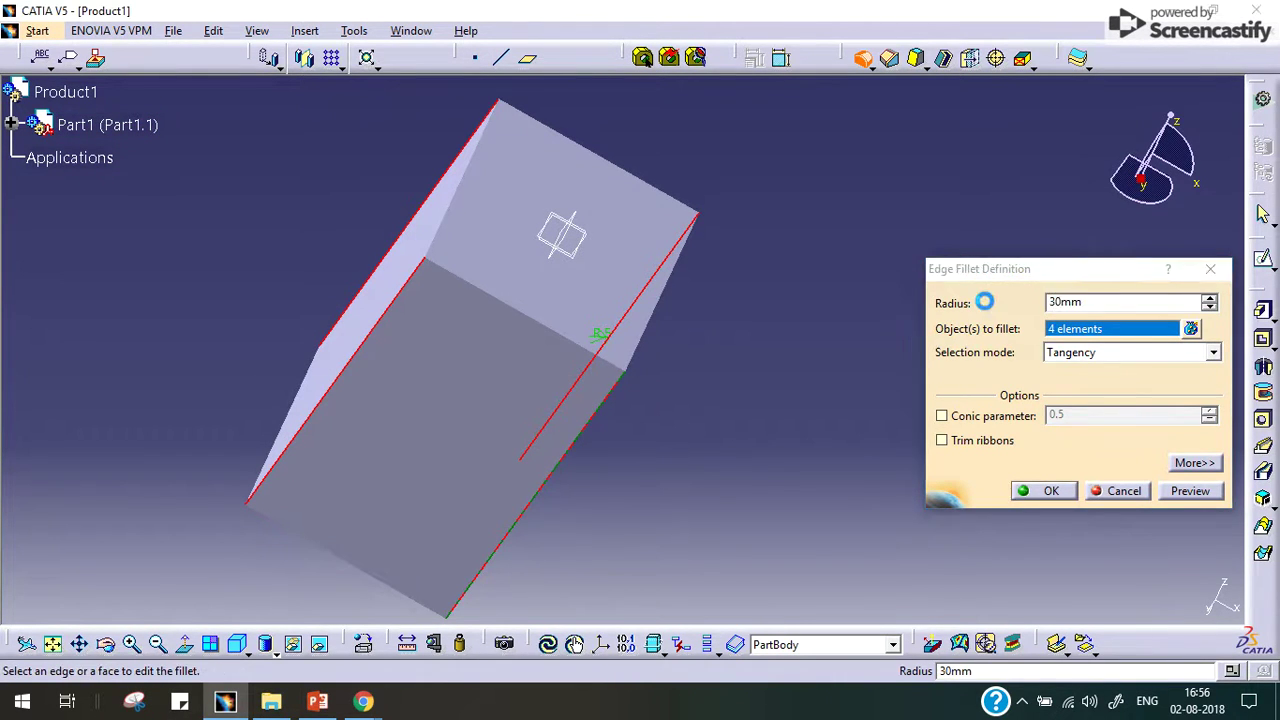
# Start a new sketch on the yz plane of the filleted block
pyautogui.moveTo(674, 294); pyautogui.dragTo(500, 440, button='middle')
pyautogui.click(580, 223)
pyautogui.moveTo(567, 360); pyautogui.dragTo(585, 250, button='middle')
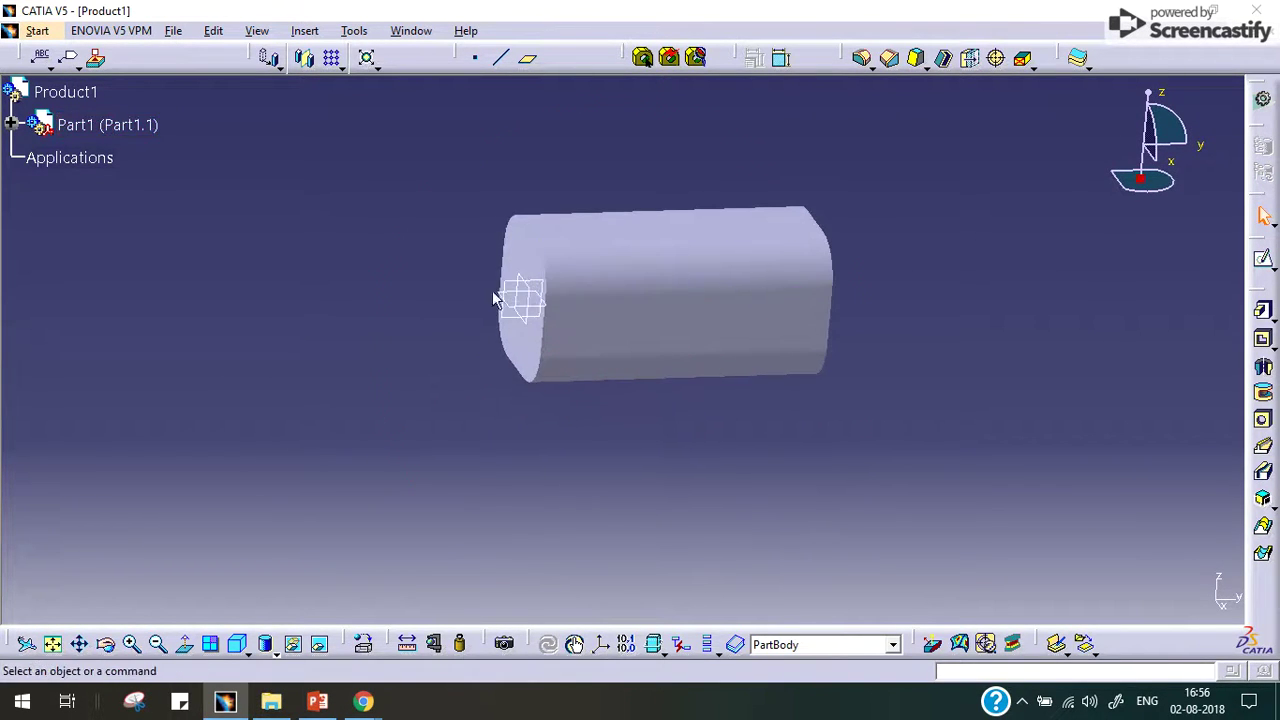
pyautogui.click(503, 284)
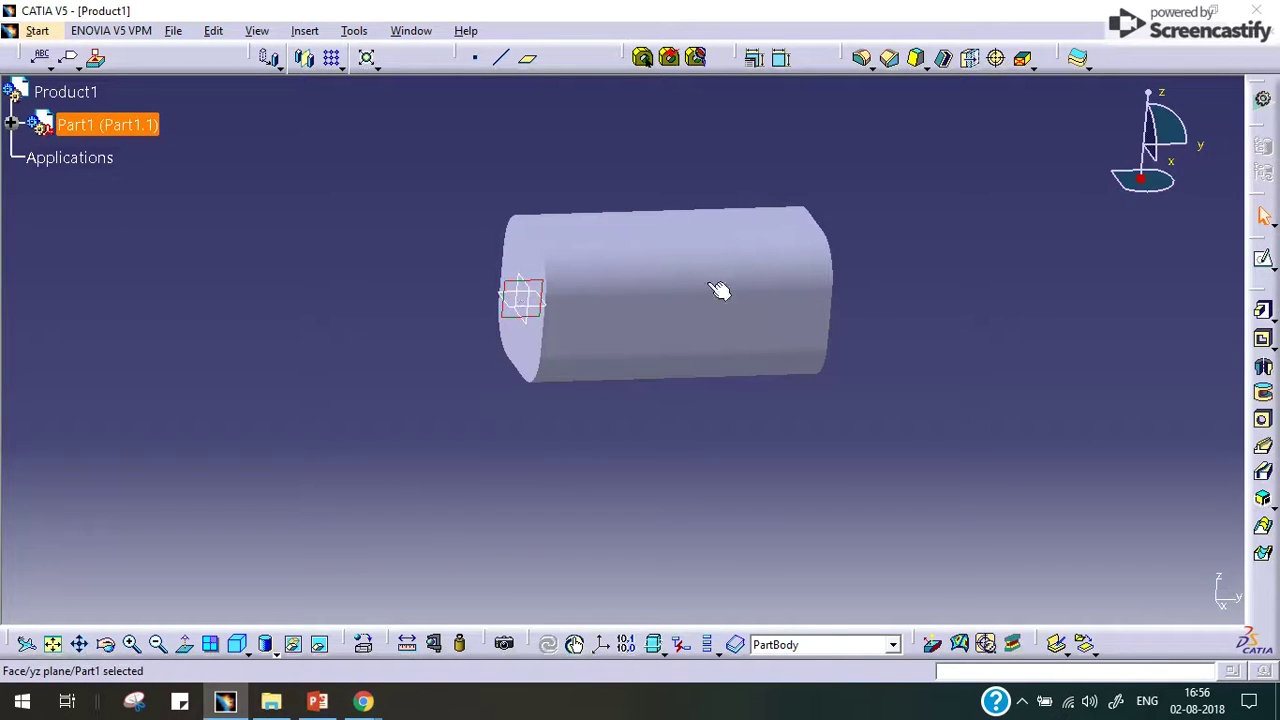
pyautogui.click(1263, 258)
pyautogui.moveTo(569, 320)
pyautogui.mouseDown(button='middle')
pyautogui.moveTo(566, 297)
pyautogui.moveTo(730, 302)
pyautogui.moveTo(725, 277)
pyautogui.mouseUp(button='middle')
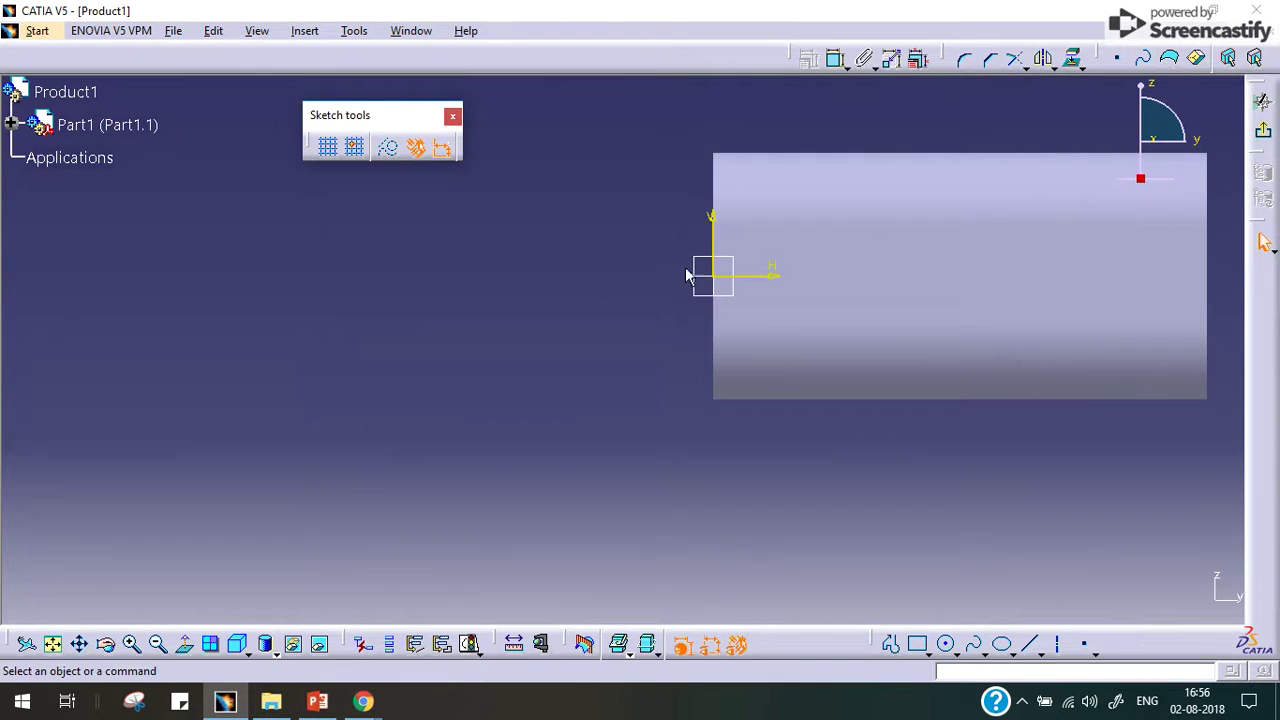
pyautogui.moveTo(1037, 286); pyautogui.dragTo(1040, 330, button='middle')
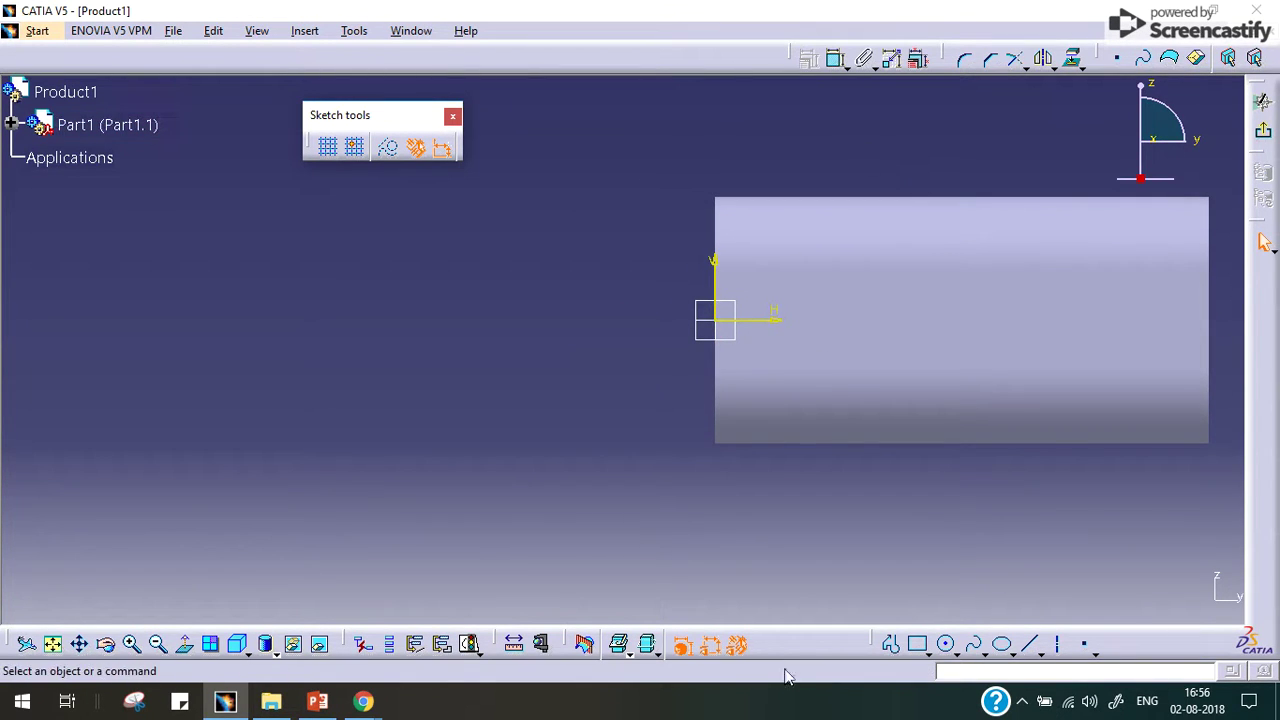
# Sketch an open profile of two connected lines sloping from the block's end face outward towards the horizontal axis
pyautogui.click(891, 644)
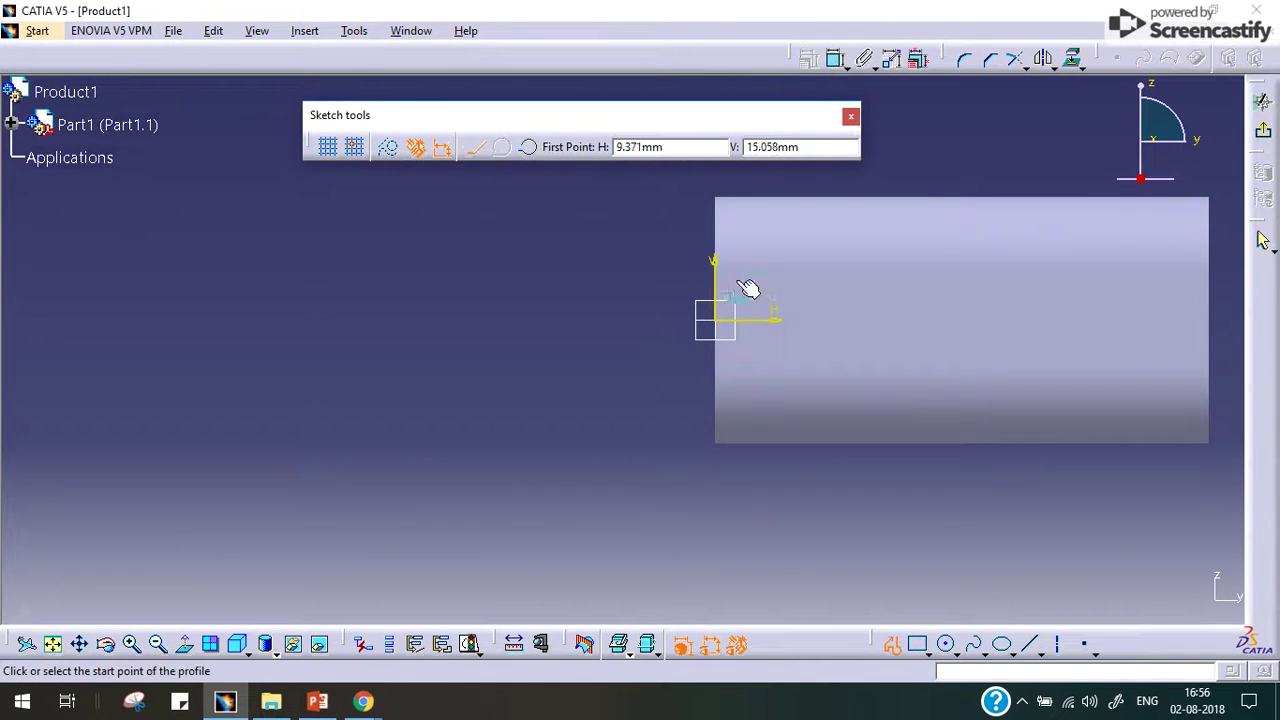
pyautogui.click(721, 227)
pyautogui.click(548, 253)
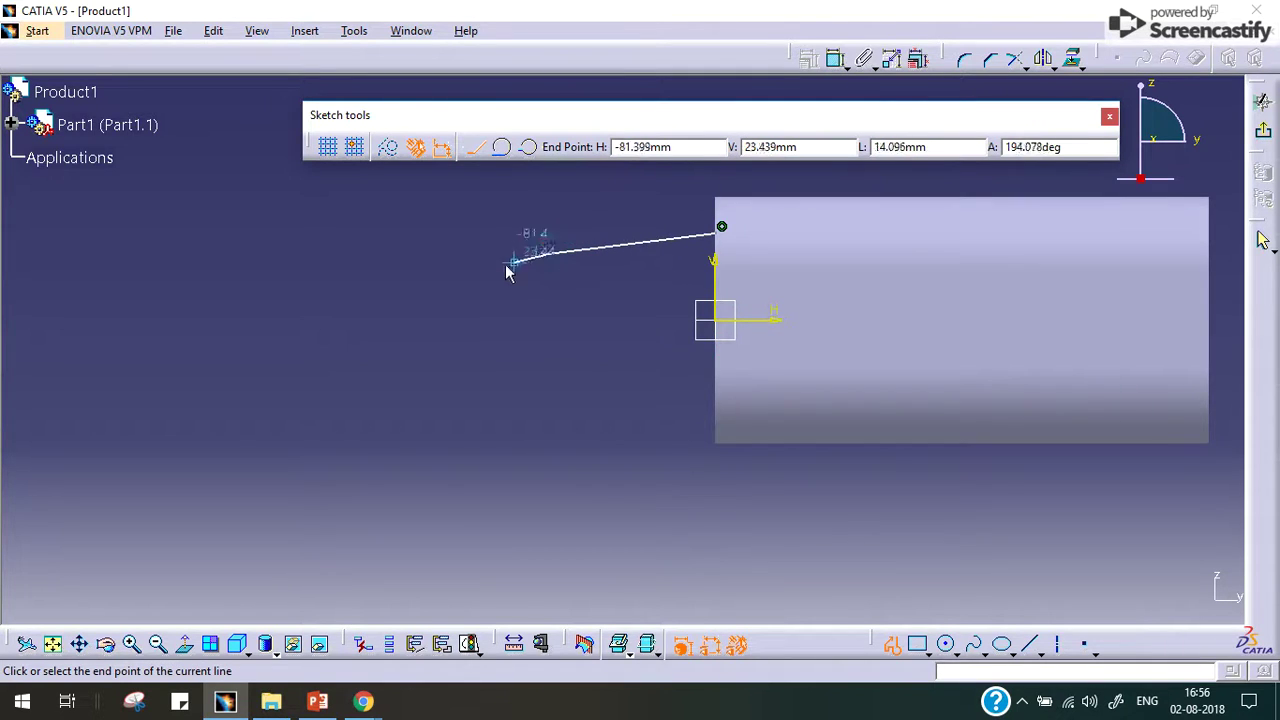
pyautogui.click(450, 298)
pyautogui.press('Escape')
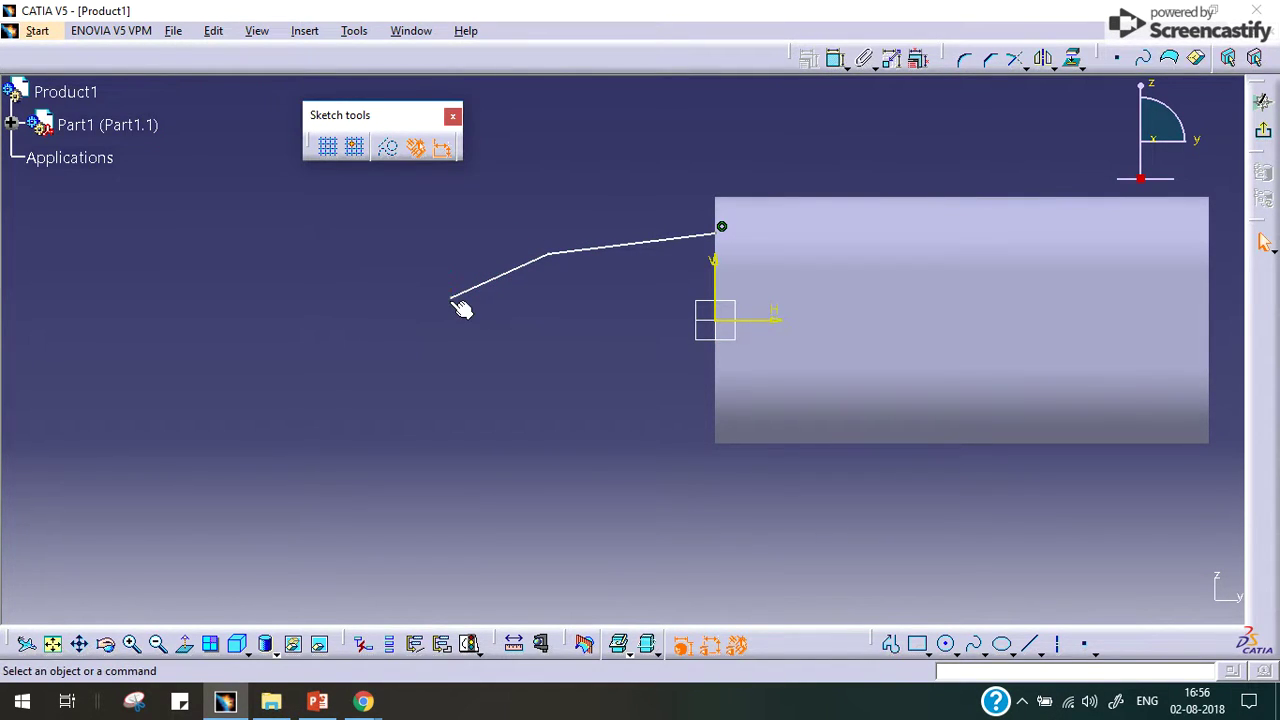
# Consult the PowerPoint drawing, and dimension the profile's start point at the block face 45 mm from the horizontal axis in CATIA
pyautogui.click(317, 701)
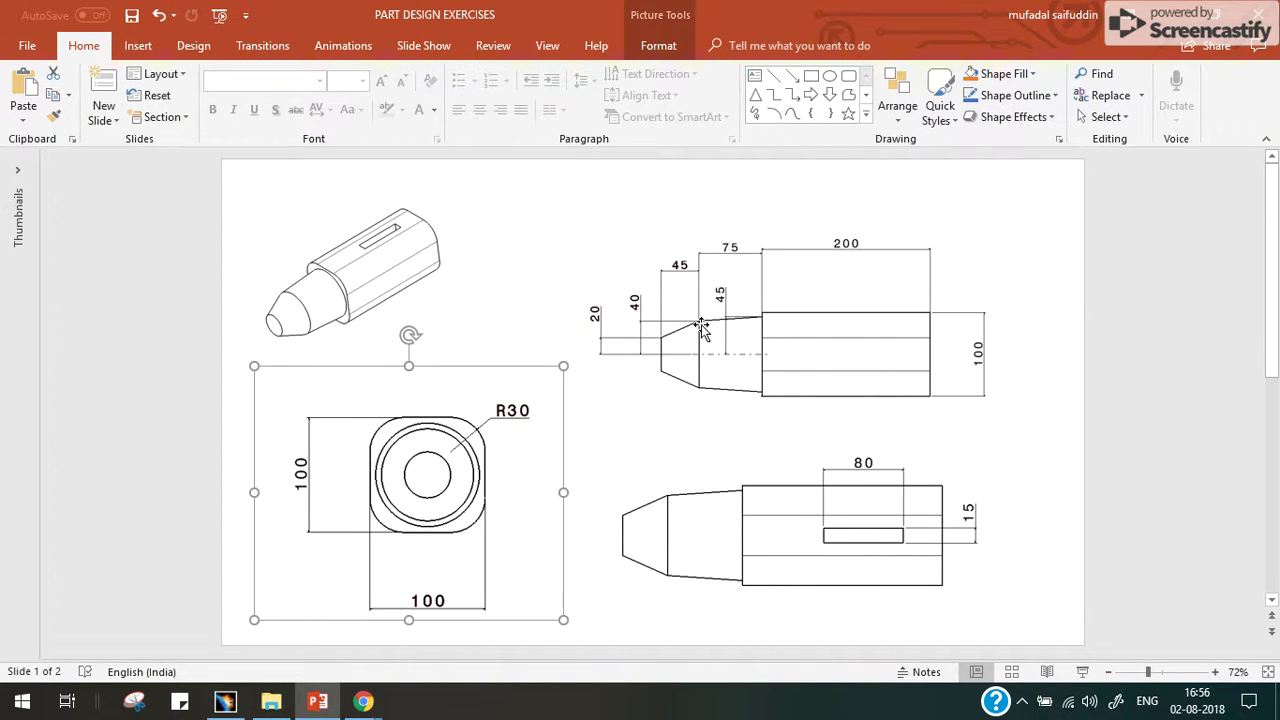
pyautogui.click(225, 701)
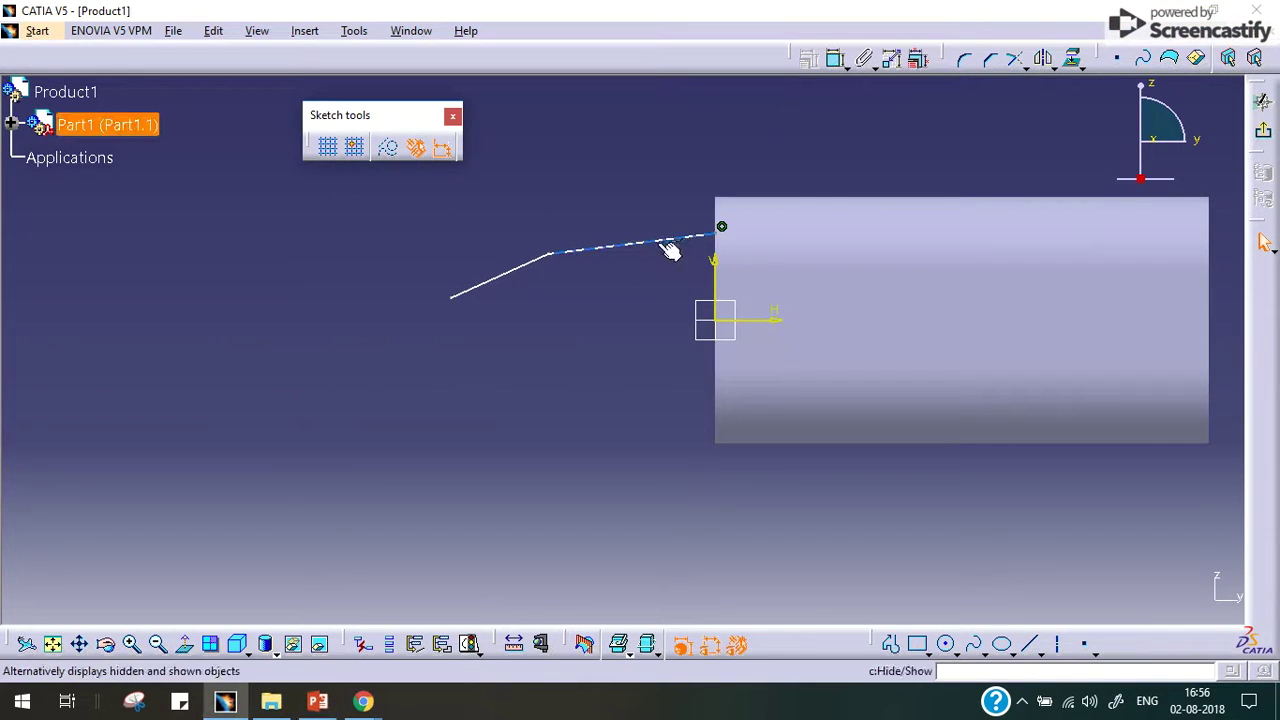
pyautogui.click(317, 701)
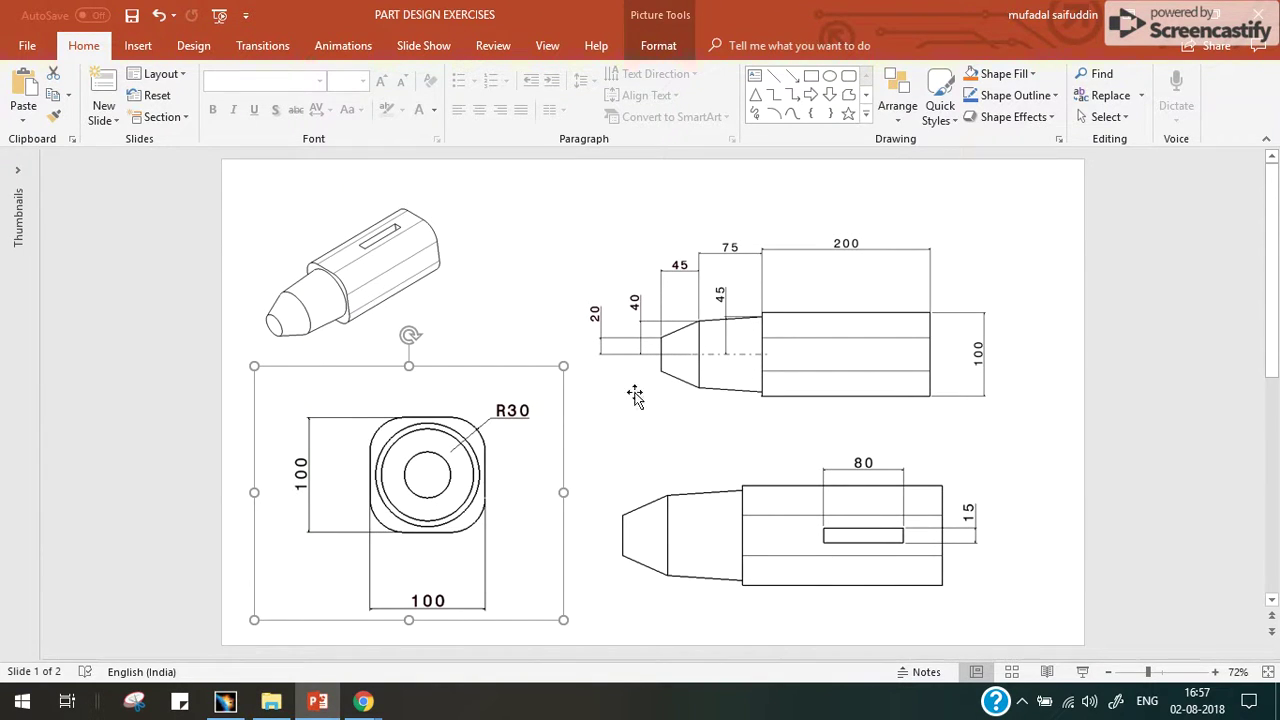
pyautogui.click(225, 701)
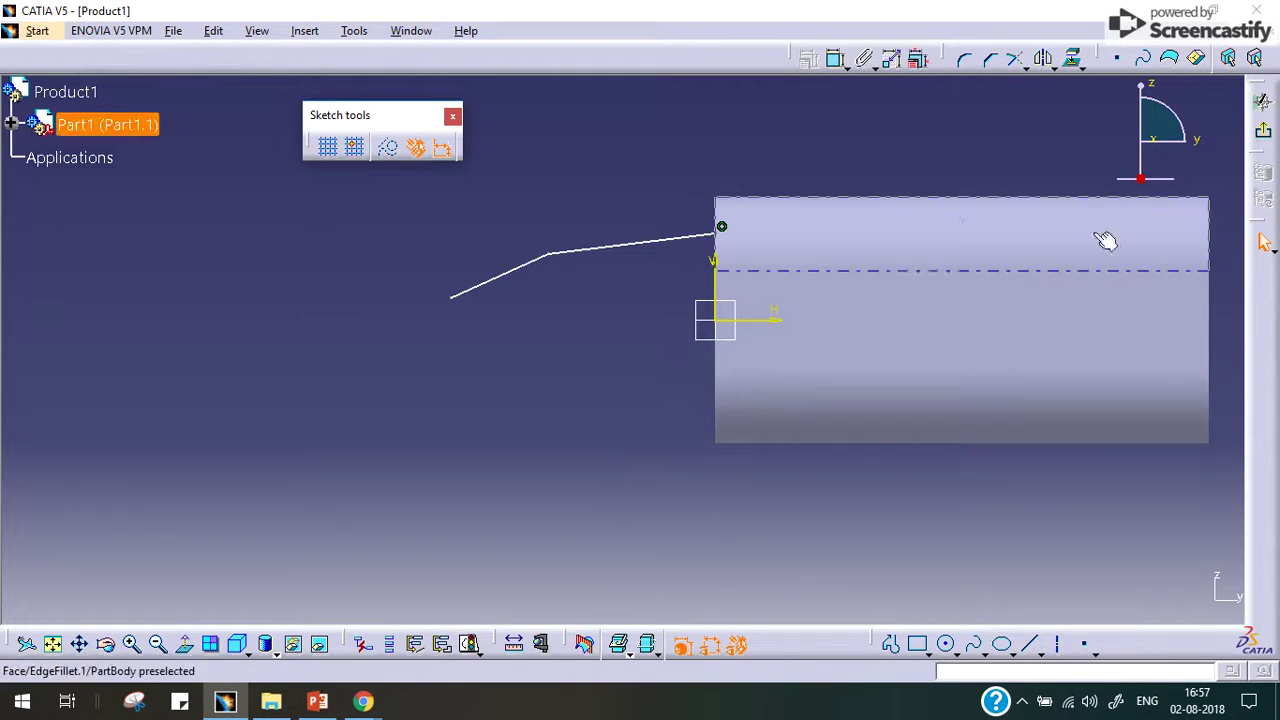
pyautogui.click(835, 57)
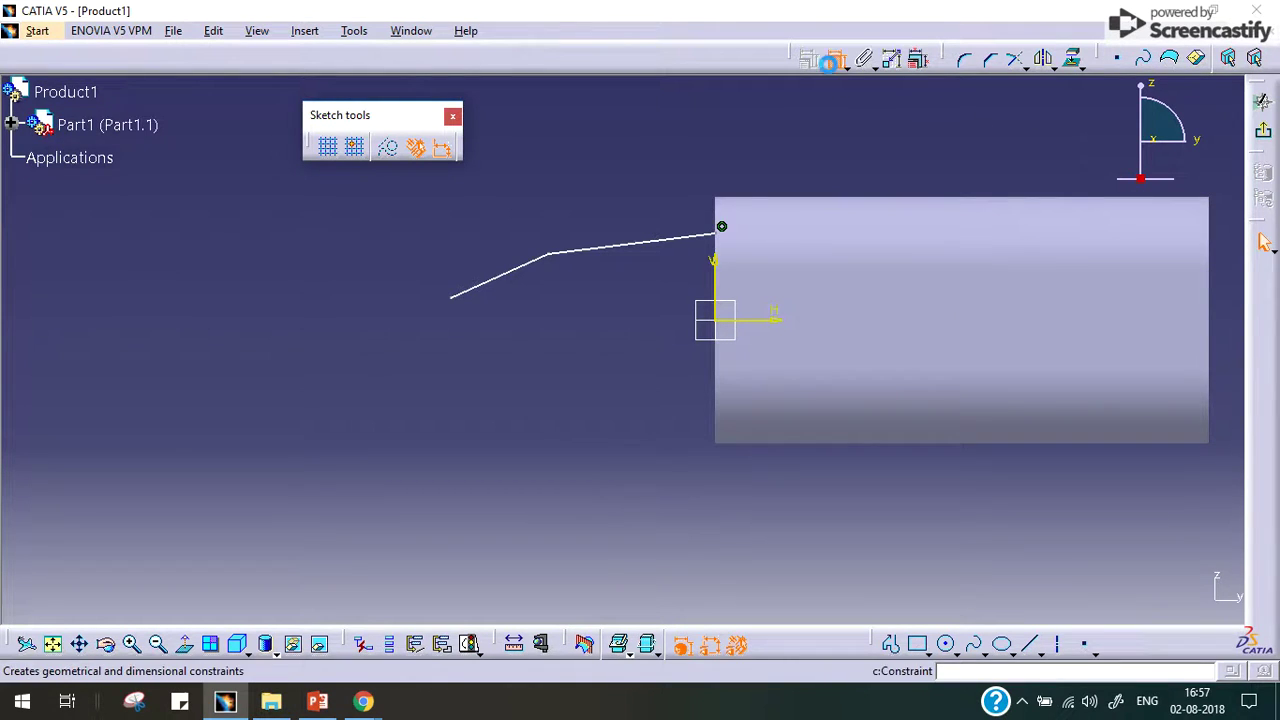
pyautogui.click(737, 270)
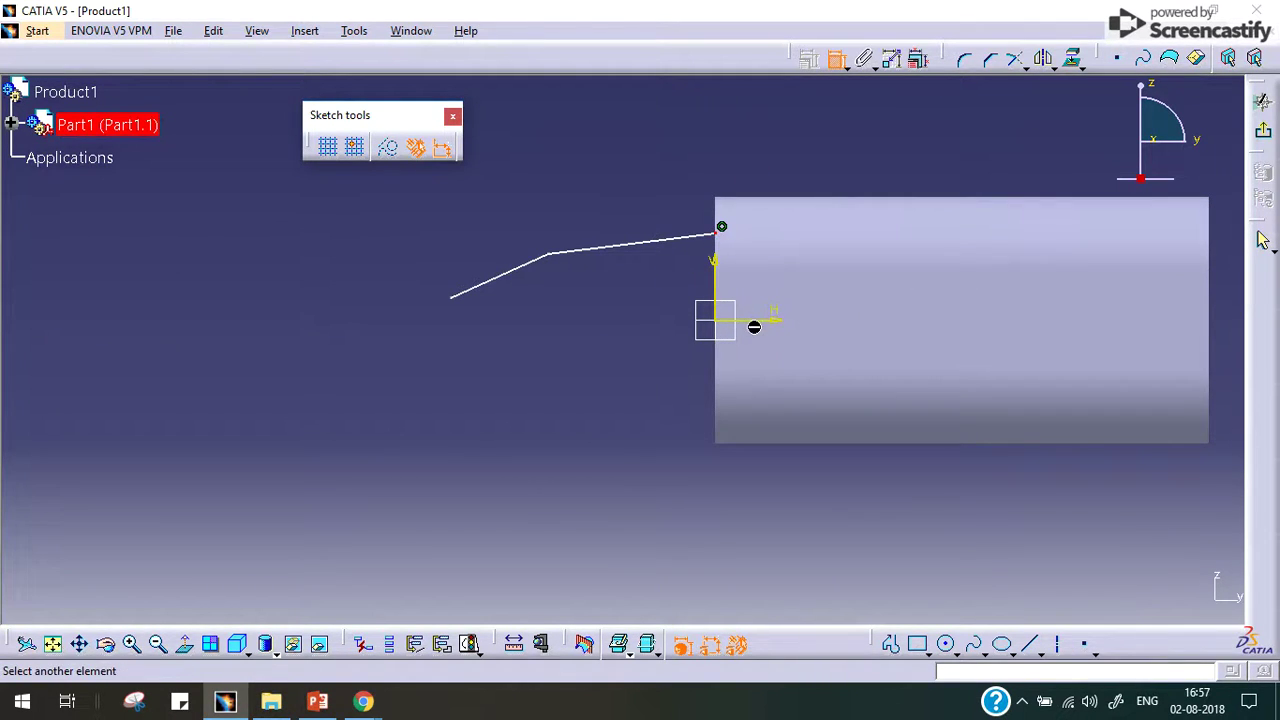
pyautogui.click(766, 321)
pyautogui.click(311, 325)
pyautogui.doubleClick(313, 310)
pyautogui.write('45')
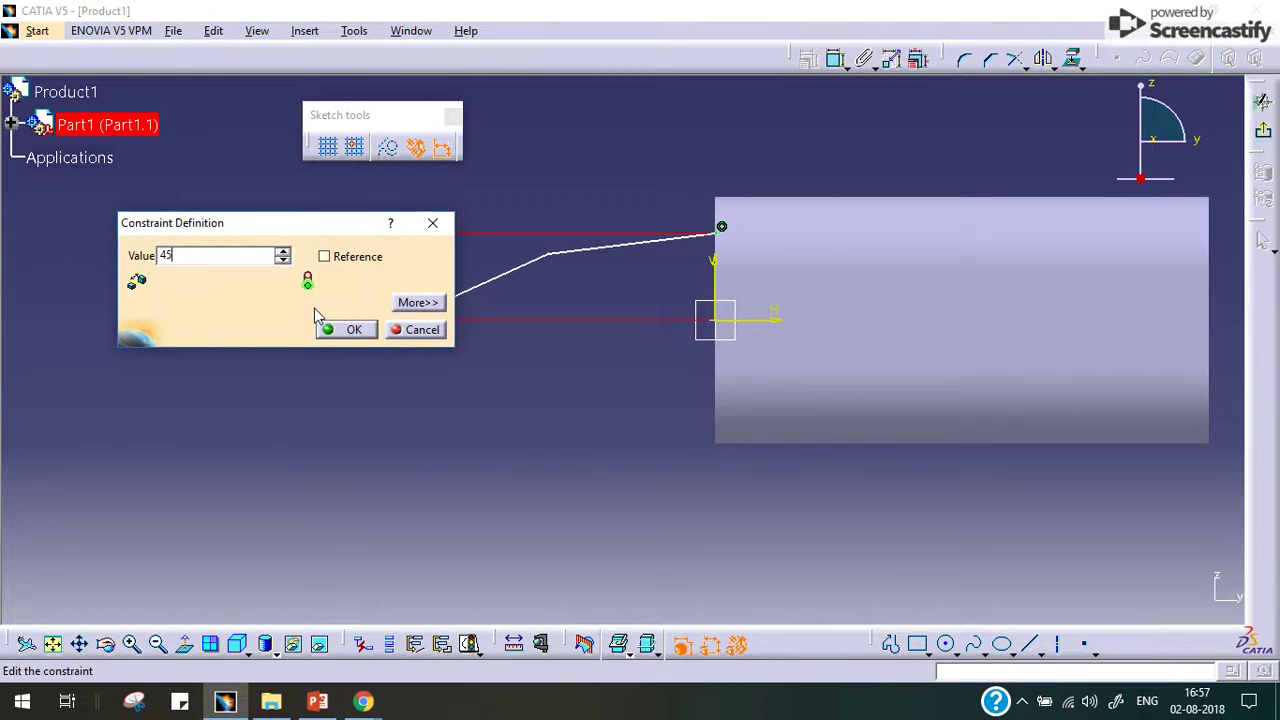
pyautogui.press('Return')
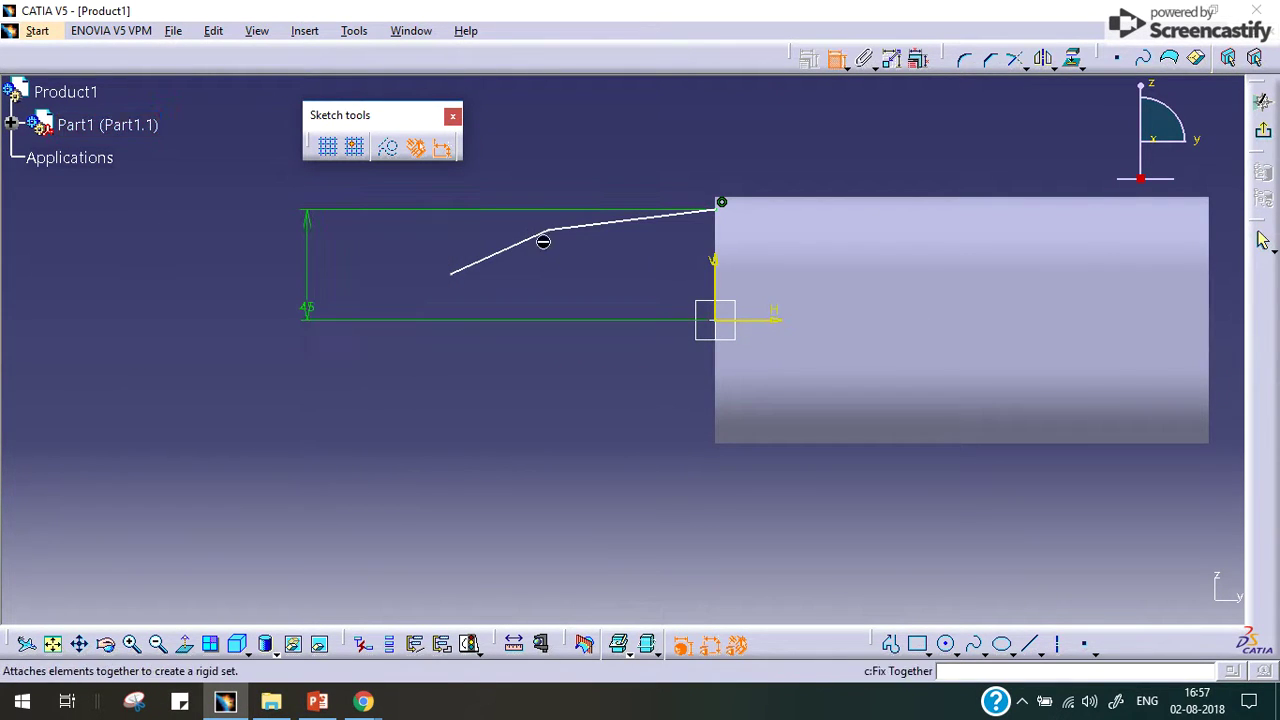
# Dimension the vertex between the profile's two sloping lines 40 mm from the horizontal axis
pyautogui.click(549, 231)
pyautogui.click(764, 327)
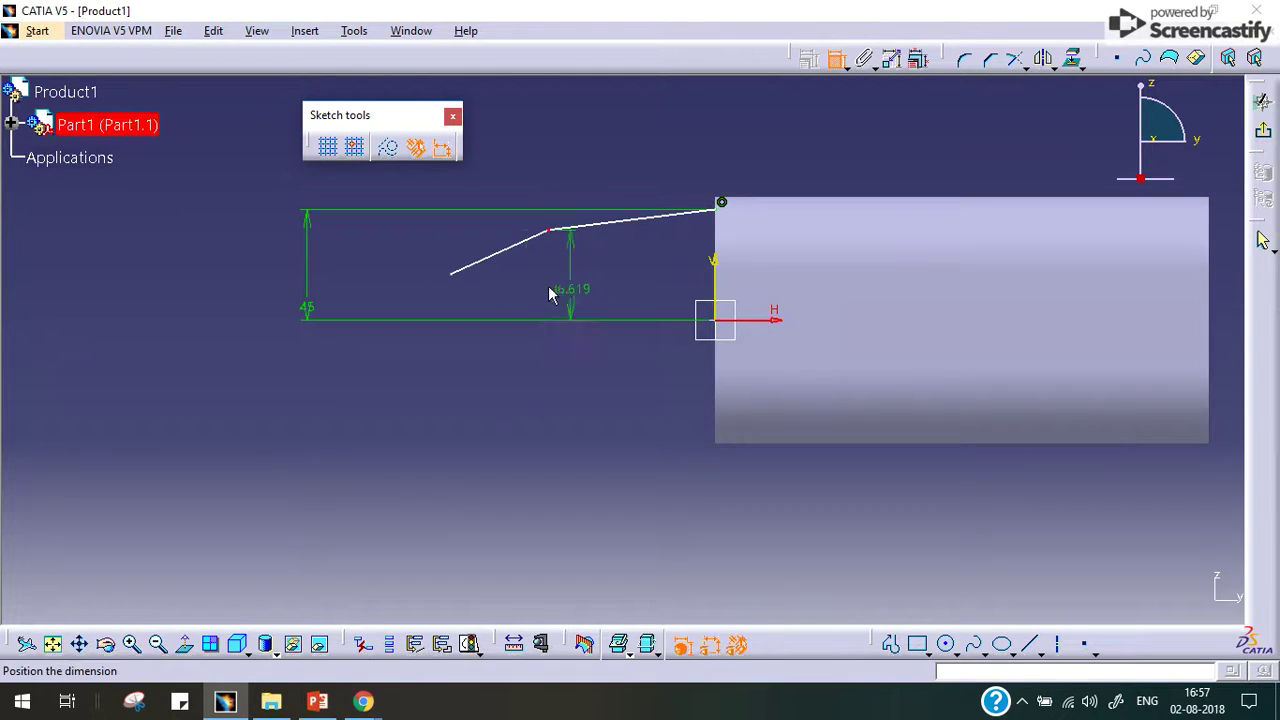
pyautogui.click(363, 258)
pyautogui.doubleClick(368, 260)
pyautogui.write('40mm')
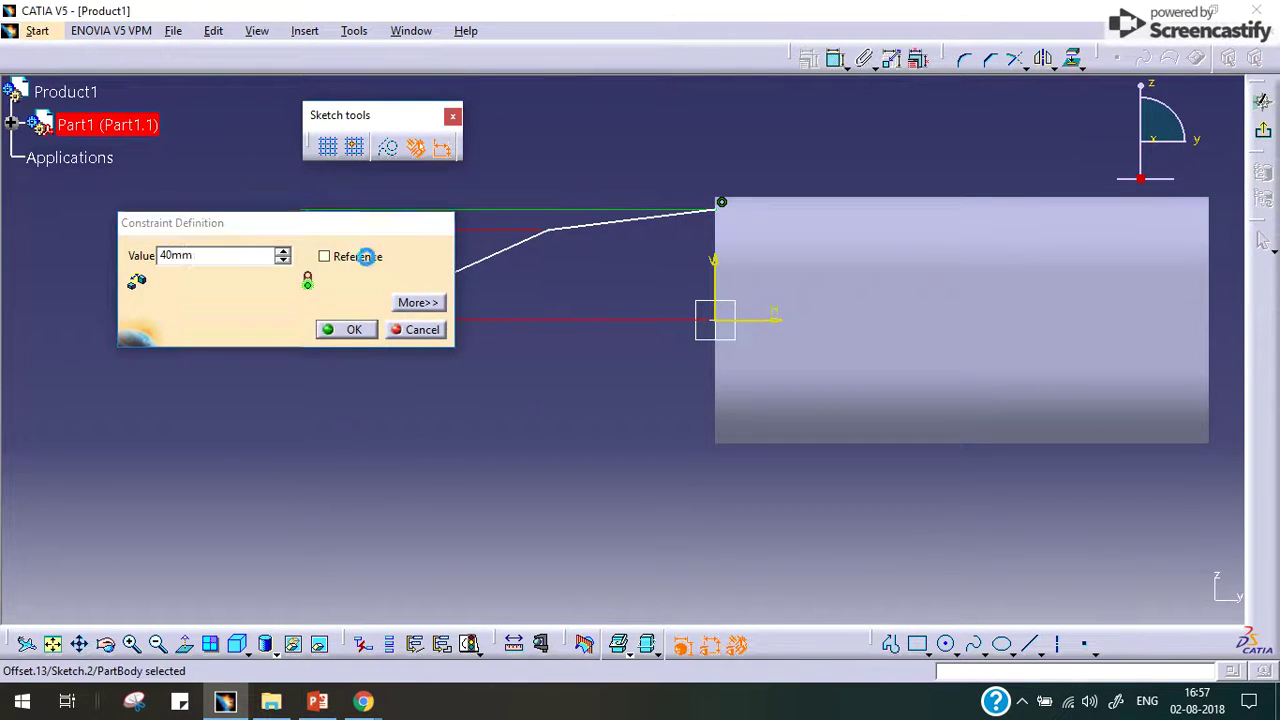
pyautogui.press('Return')
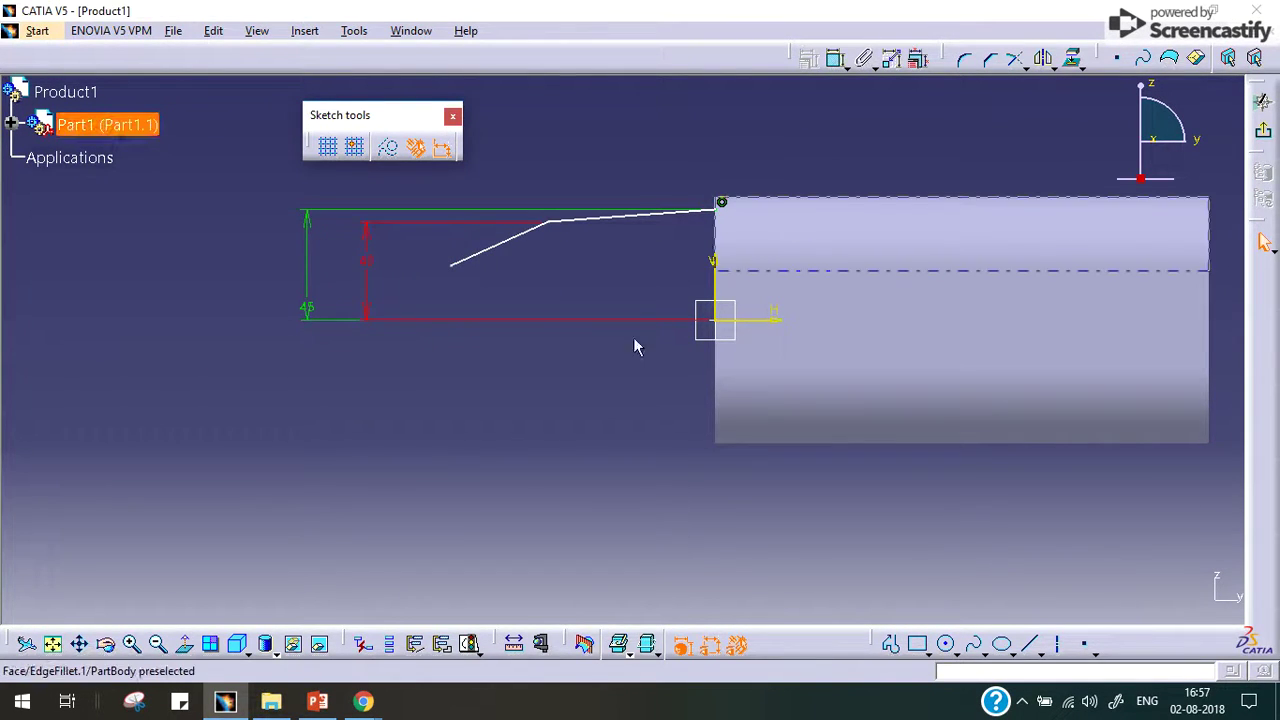
# Consult the PowerPoint drawing, and dimension the profile's outer end point 20 mm from the horizontal axis in CATIA
pyautogui.click(317, 701)
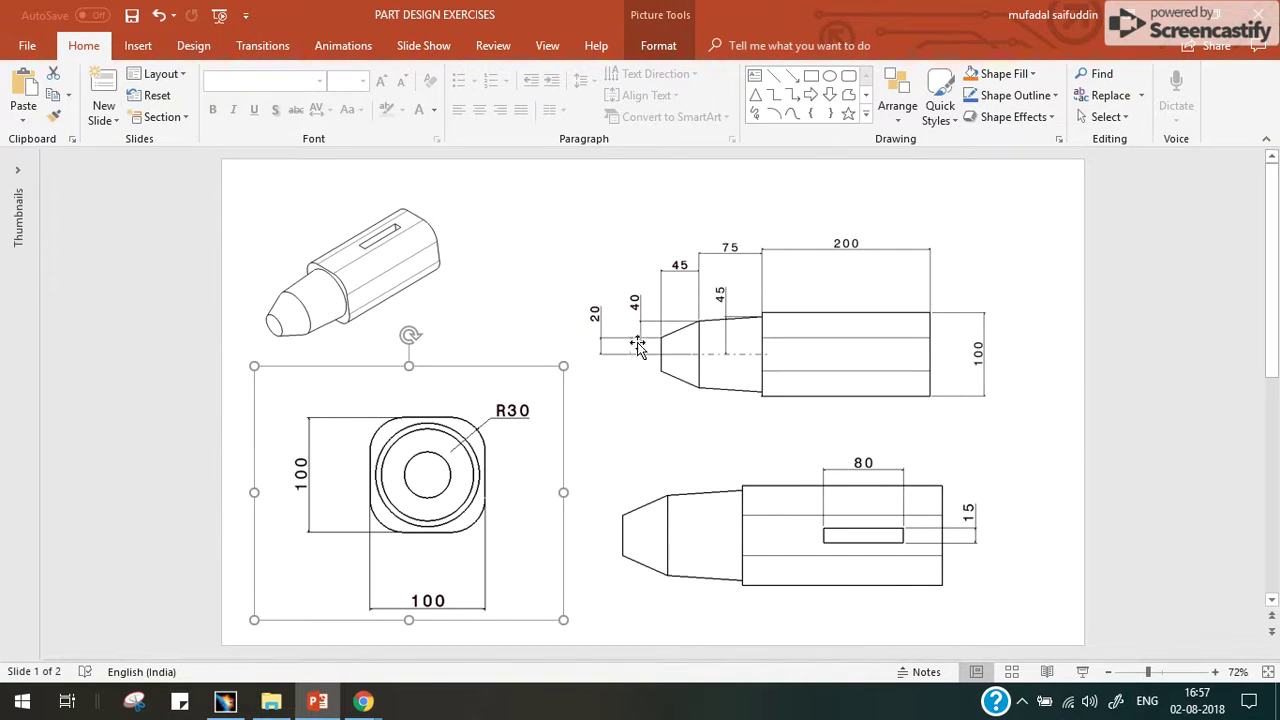
pyautogui.click(225, 701)
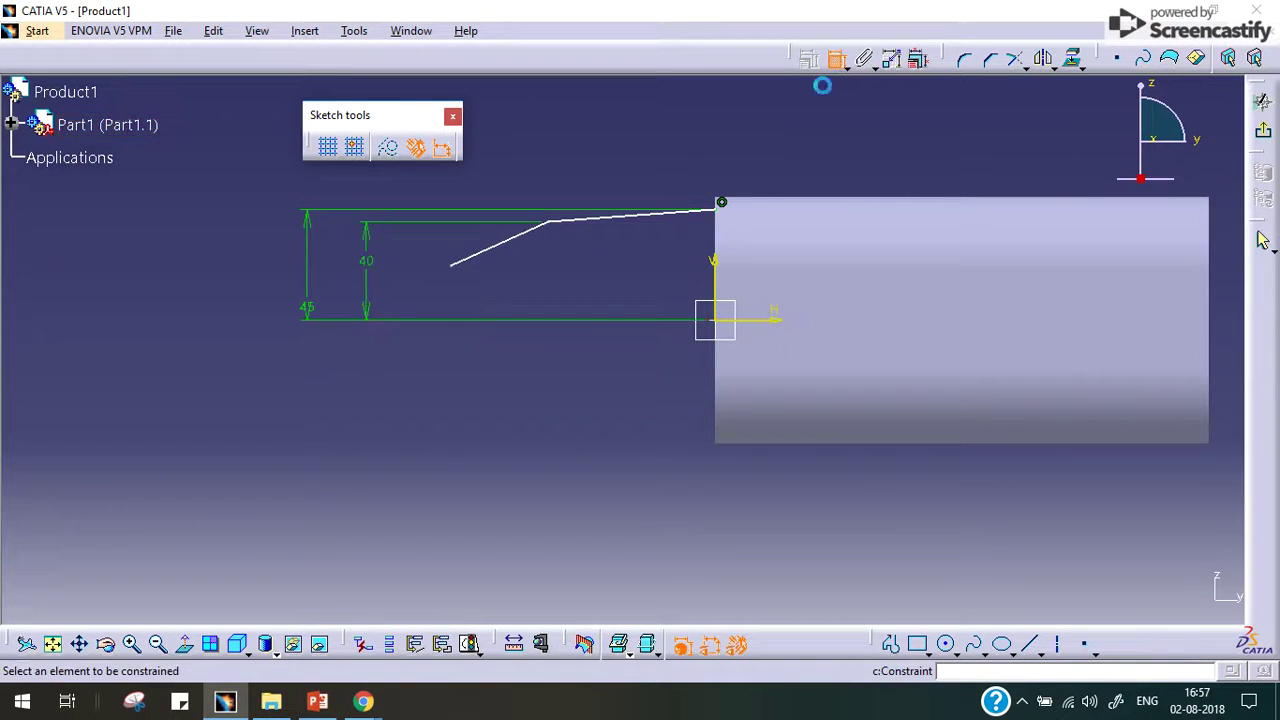
pyautogui.click(449, 268)
pyautogui.click(772, 320)
pyautogui.click(394, 317)
pyautogui.doubleClick(394, 309)
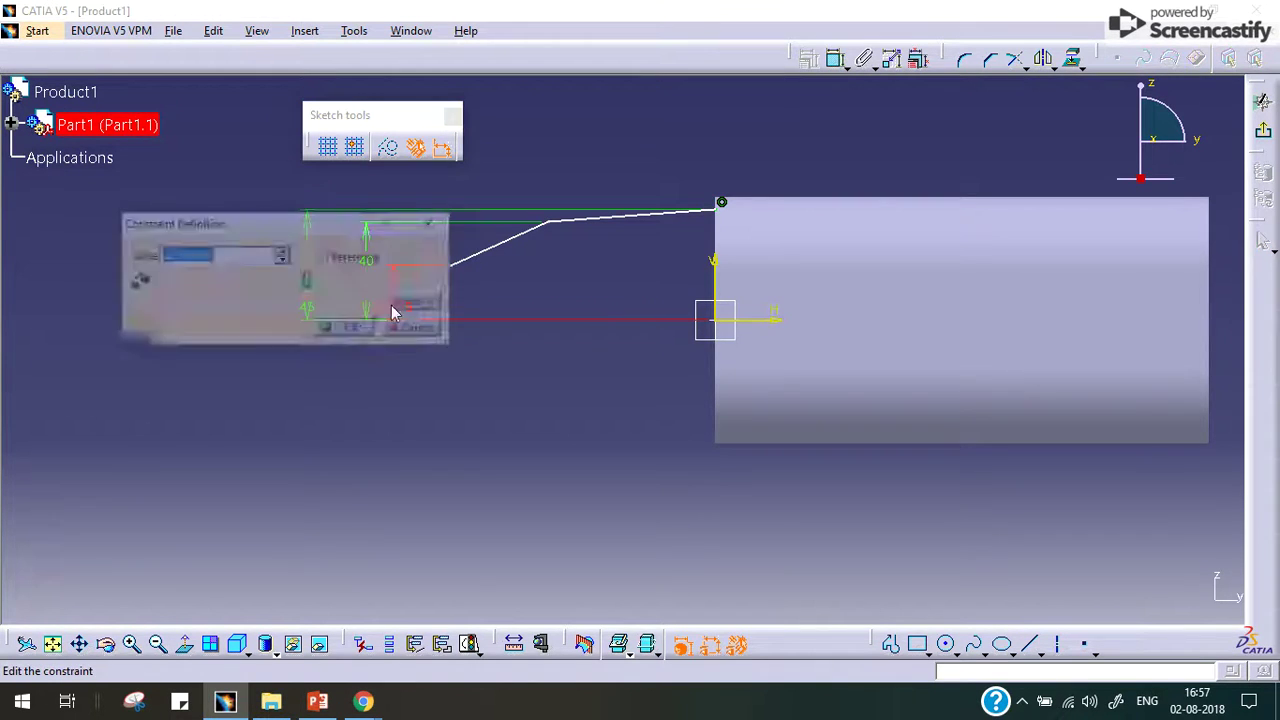
pyautogui.write('20')
pyautogui.press('Return')
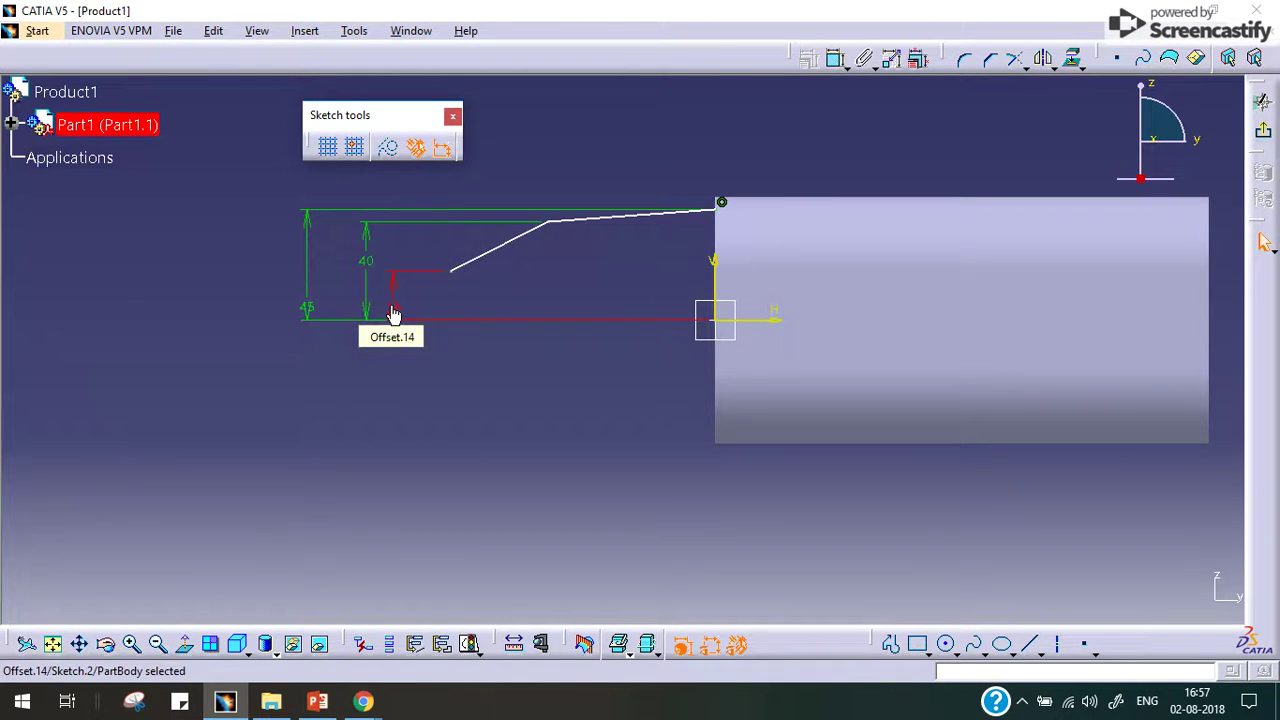
pyautogui.click(554, 362)
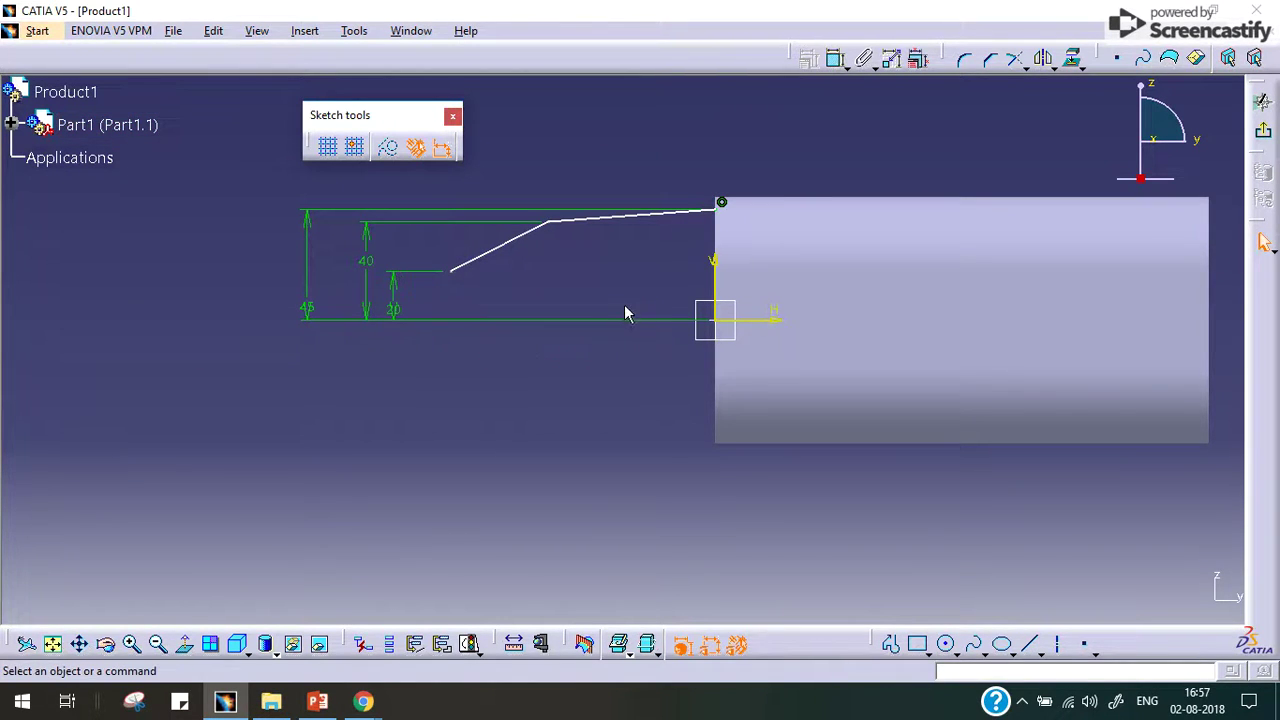
# Dimension the horizontal distance from the profile's start point at the block face to the middle vertex as 75 mm
pyautogui.click(893, 645)
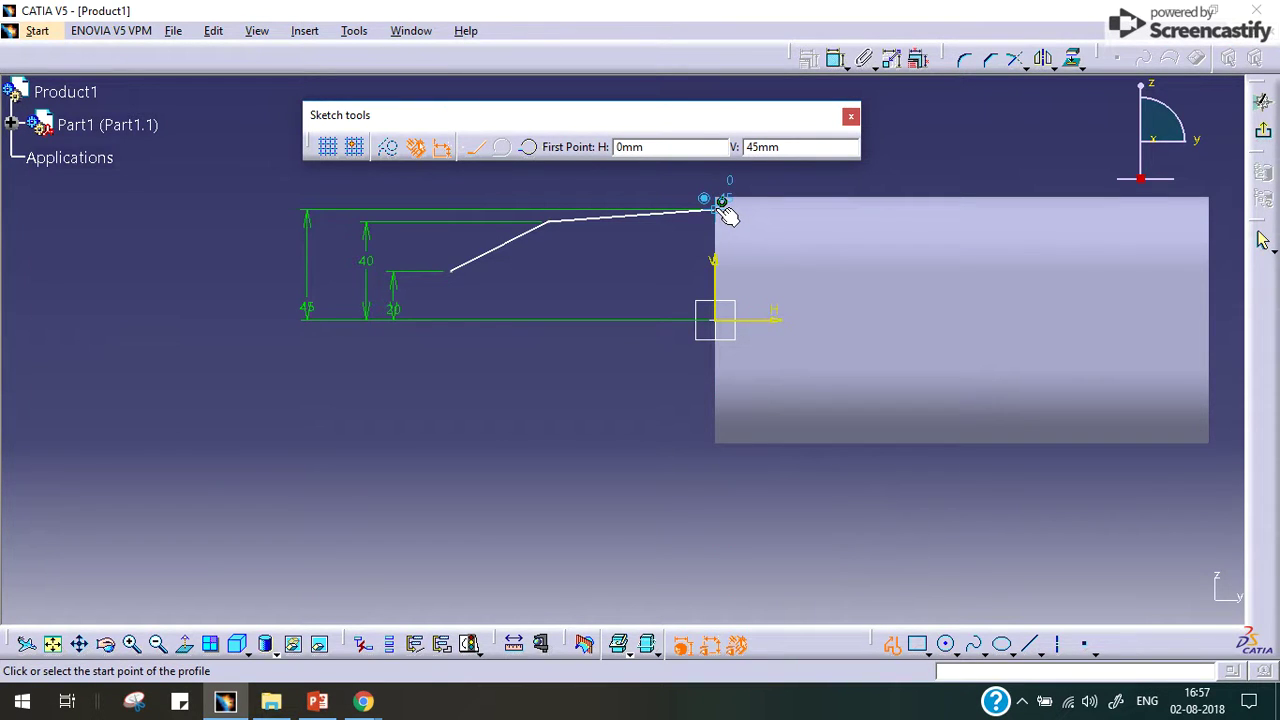
pyautogui.press('Escape')
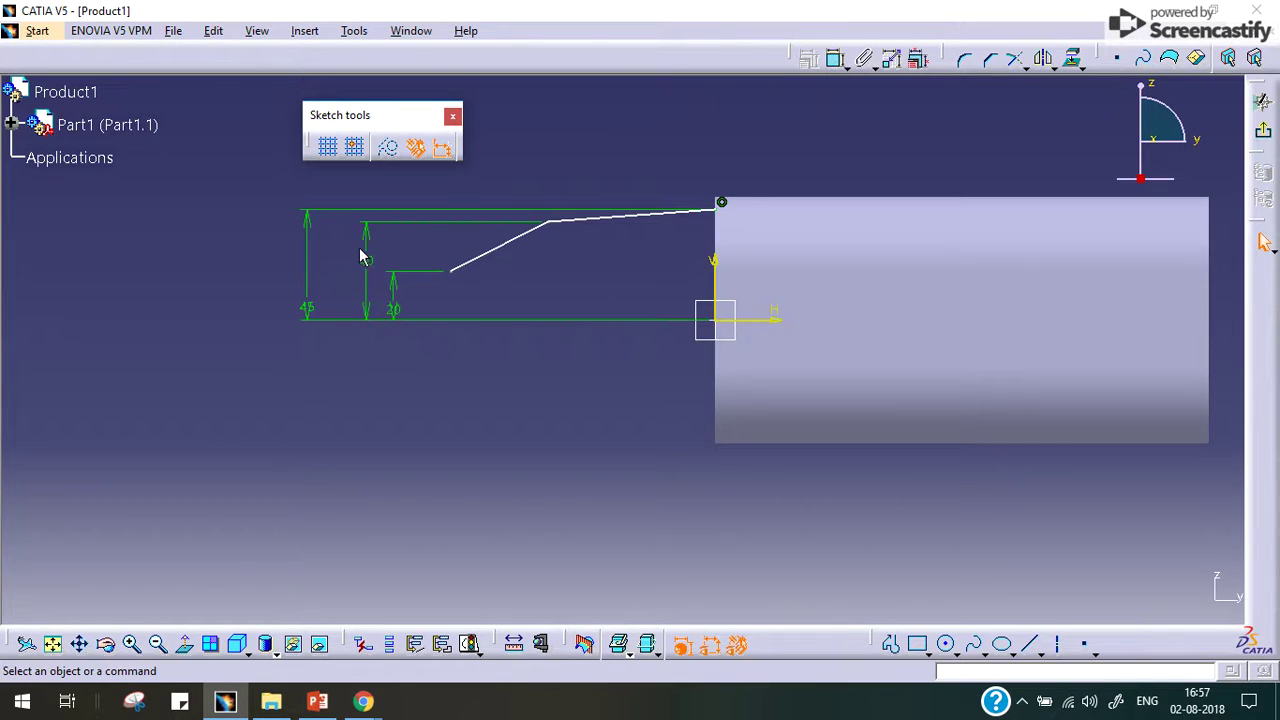
pyautogui.click(836, 58)
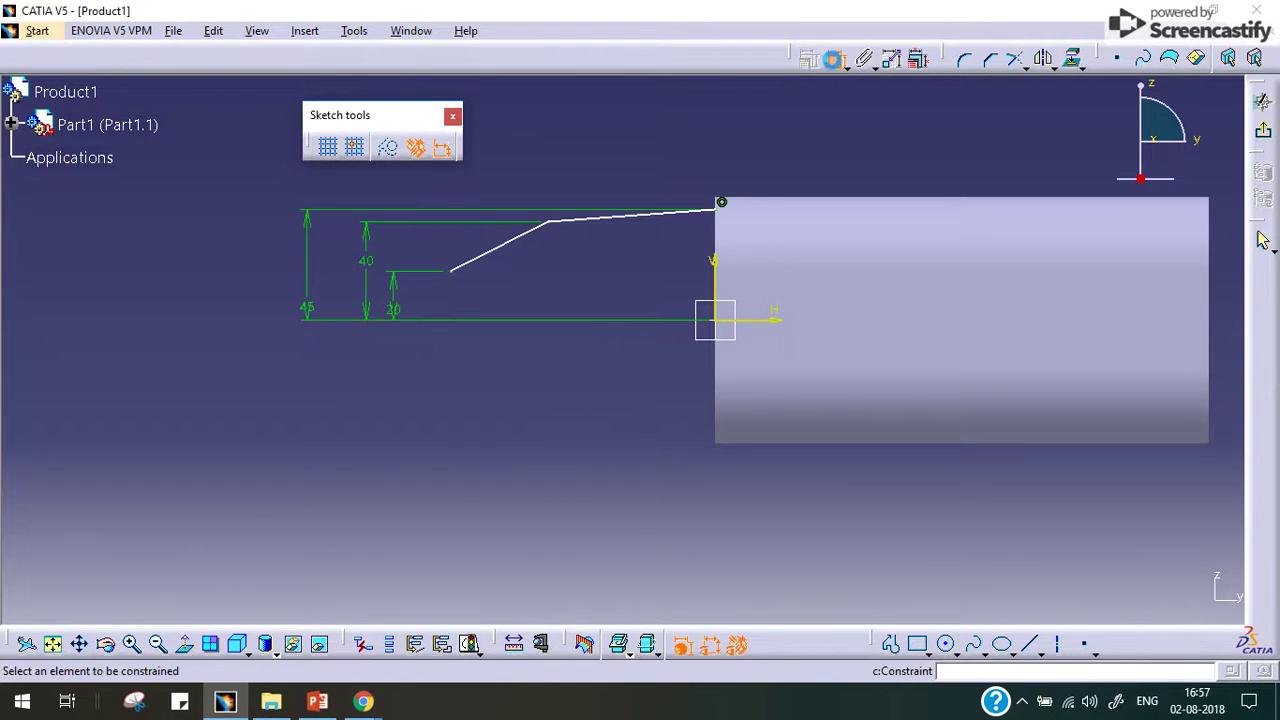
pyautogui.click(721, 203)
pyautogui.click(563, 222)
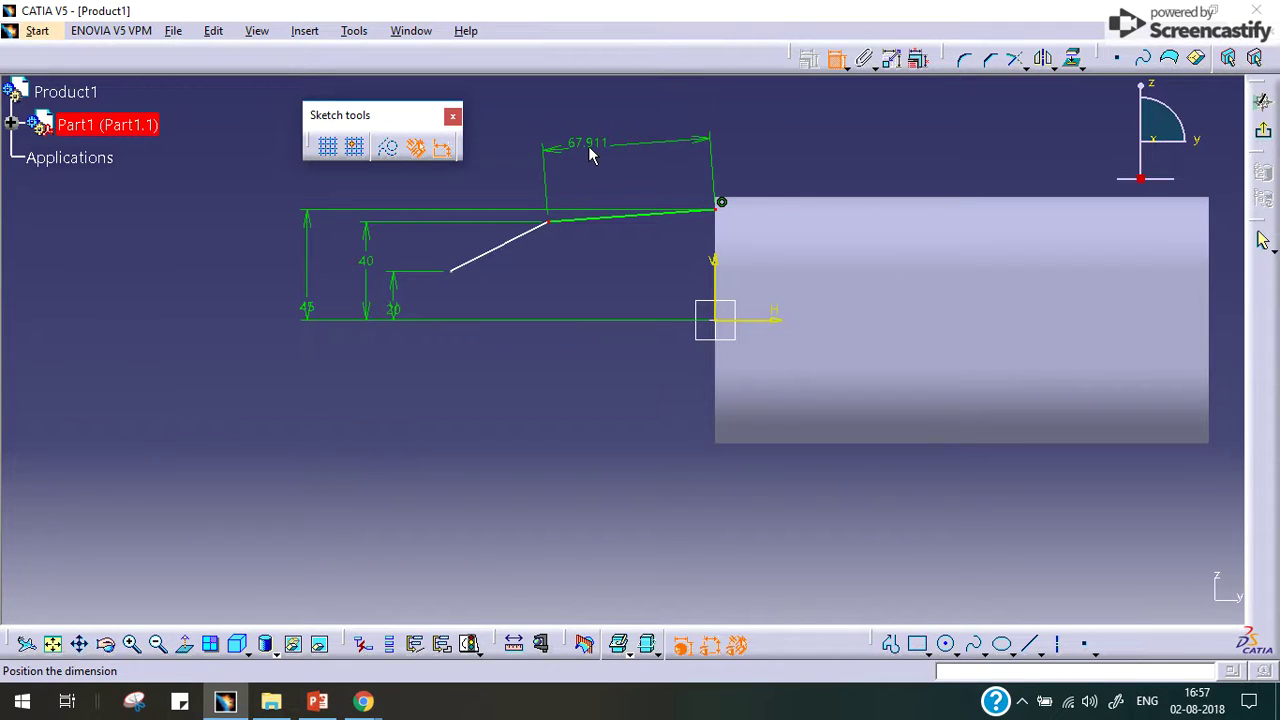
pyautogui.rightClick(590, 152)
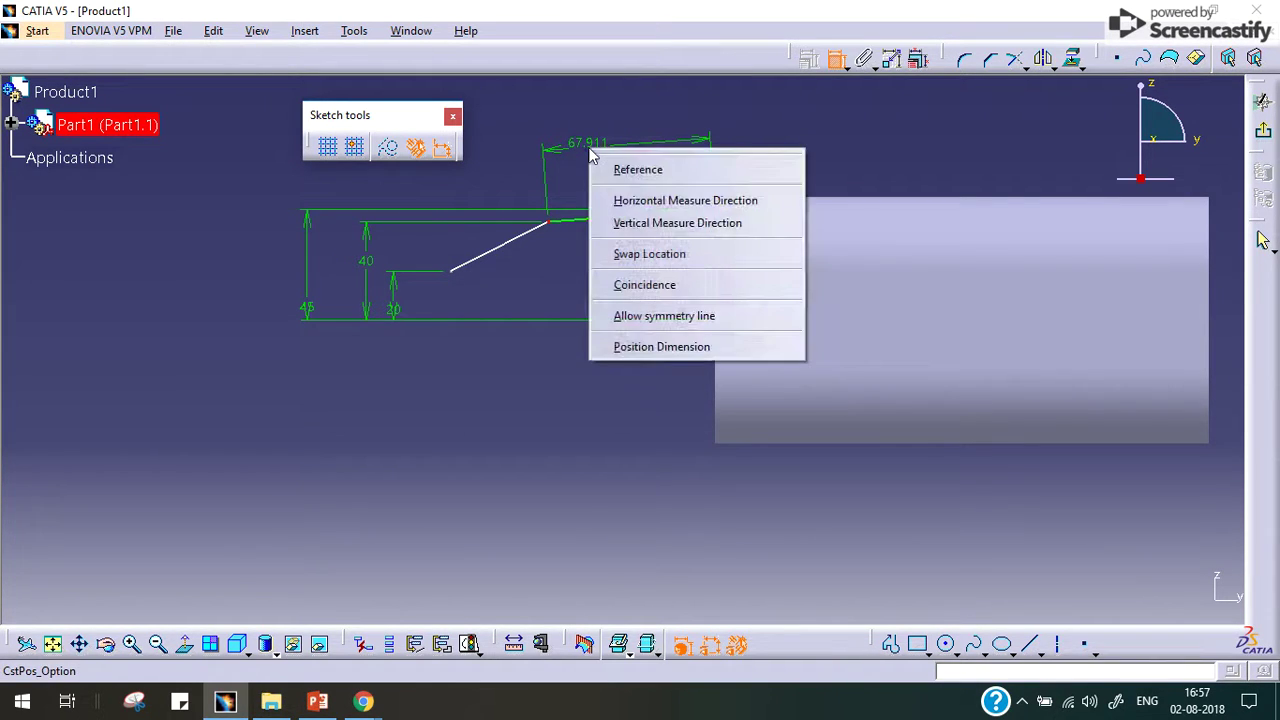
pyautogui.click(670, 201)
pyautogui.click(655, 145)
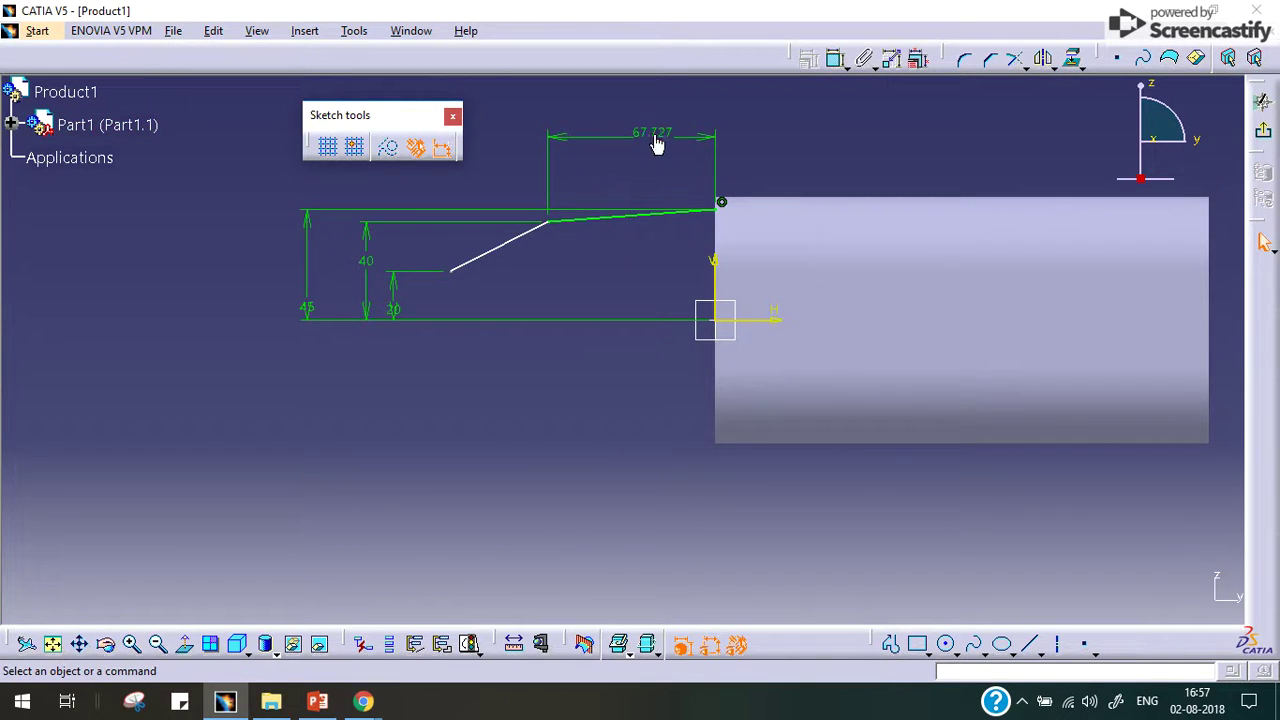
pyautogui.doubleClick(658, 145)
pyautogui.write('75')
pyautogui.press('Return')
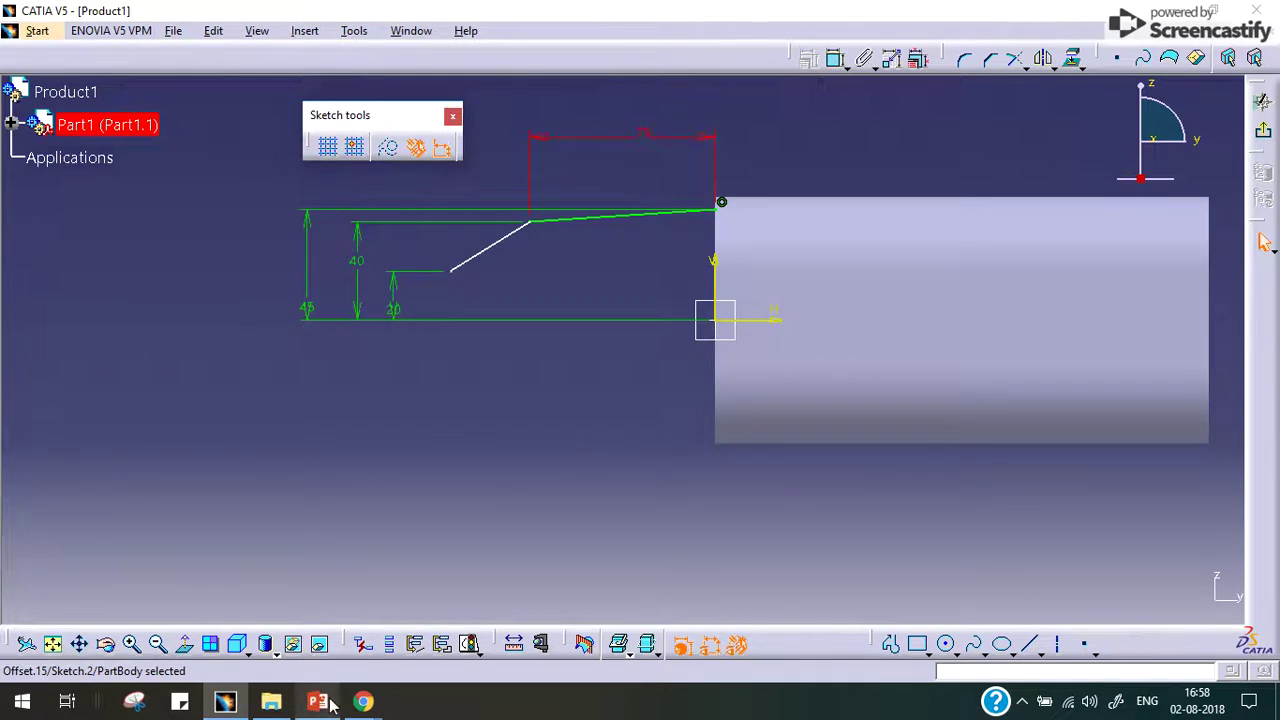
# Check the lengths in the PowerPoint drawing, and add a horizontal dimension between the middle vertex and the outer end point in CATIA
pyautogui.hotkey('alt', 'Tab')
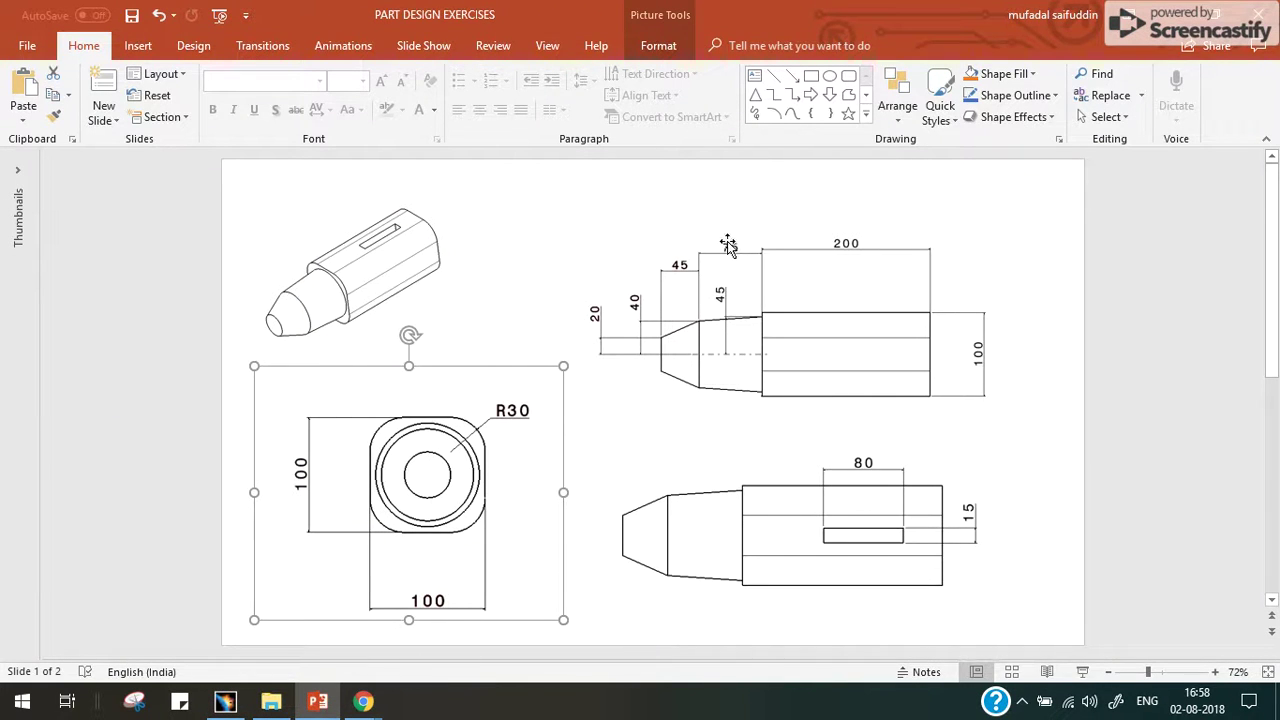
pyautogui.click(225, 701)
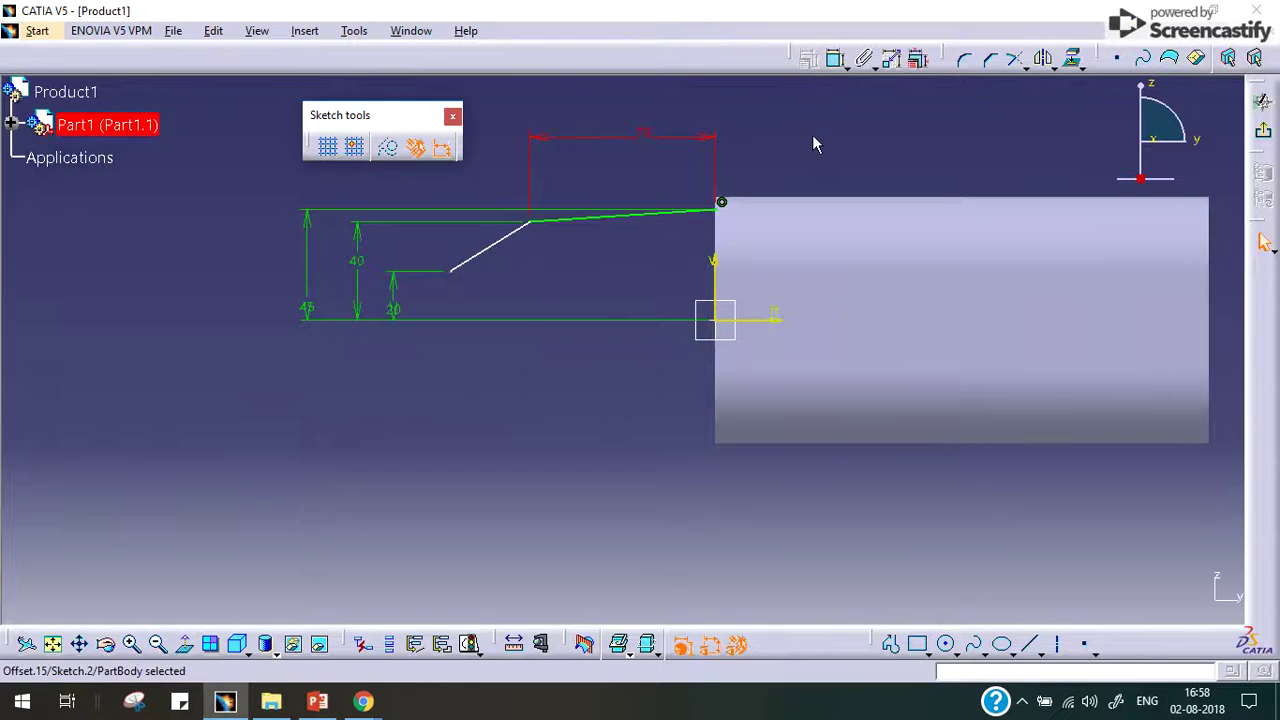
pyautogui.moveTo(575, 203); pyautogui.dragTo(670, 209, button='middle')
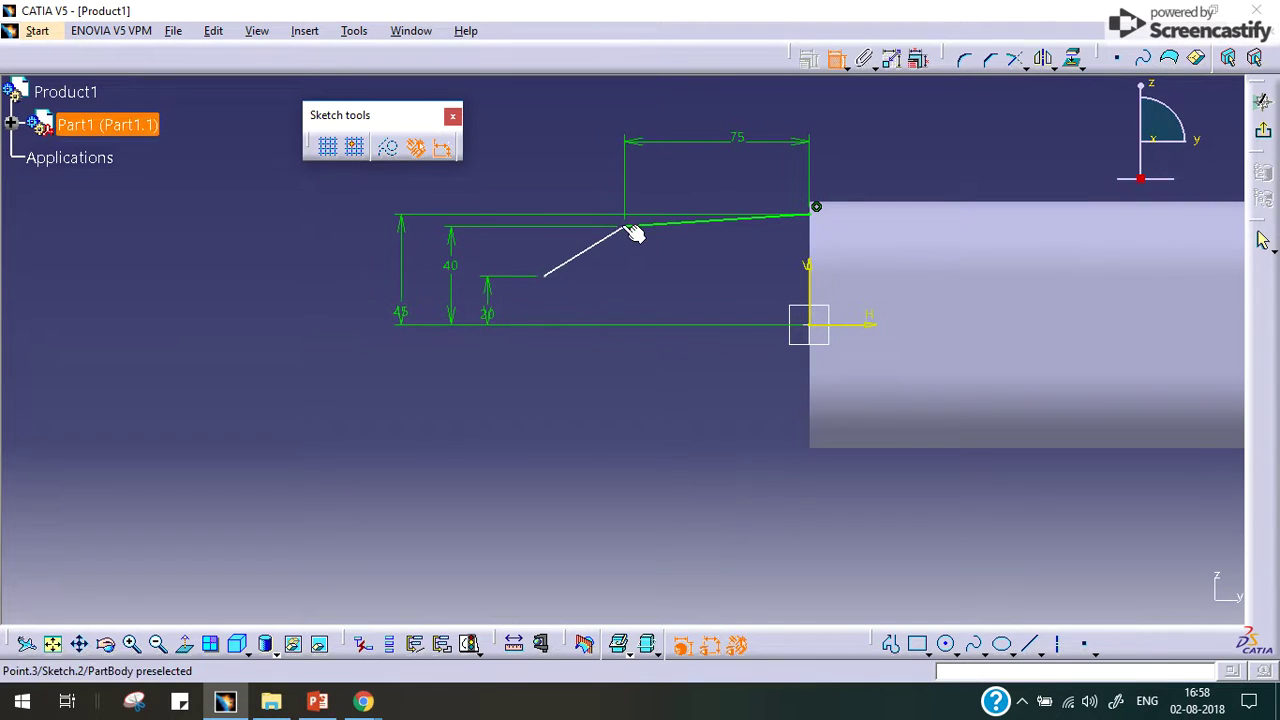
pyautogui.click(553, 286)
pyautogui.rightClick(553, 175)
pyautogui.click(600, 214)
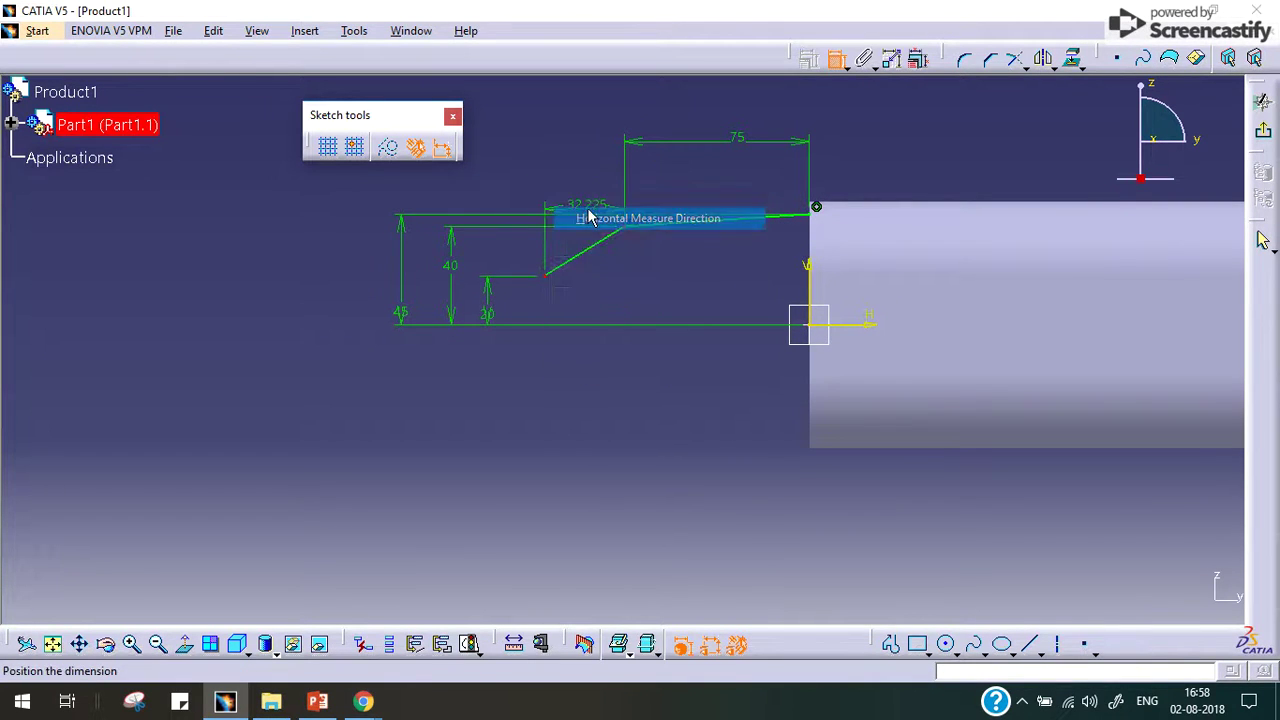
pyautogui.click(580, 153)
# Consult the PowerPoint drawing again, and set the outer sloping line's horizontal dimension to 45 mm in CATIA
pyautogui.doubleClick(582, 146)
pyautogui.click(317, 701)
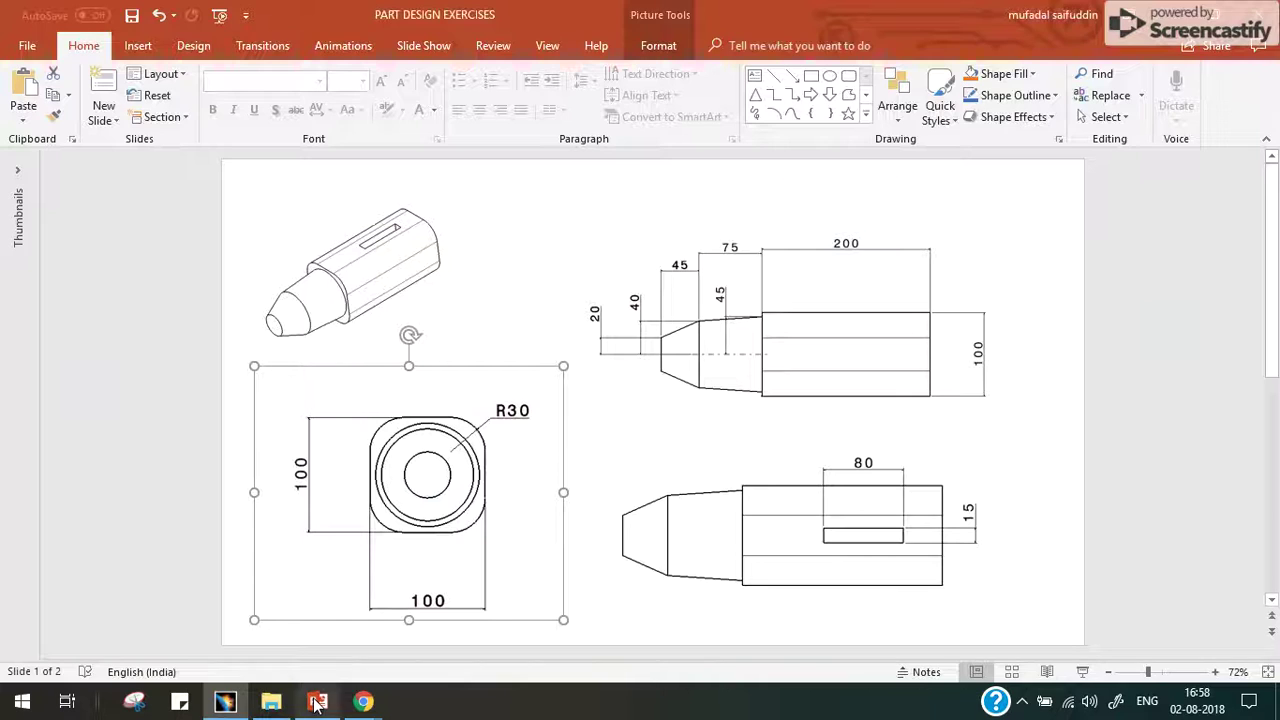
pyautogui.click(317, 701)
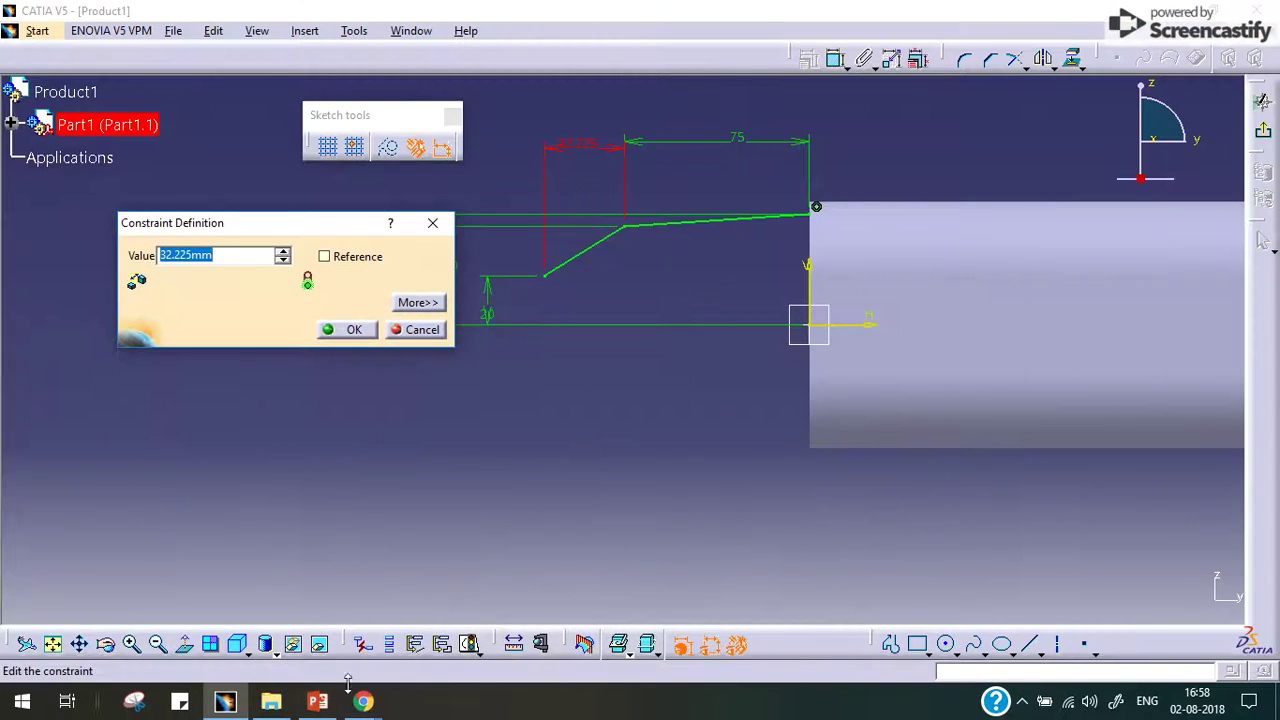
pyautogui.click(317, 701)
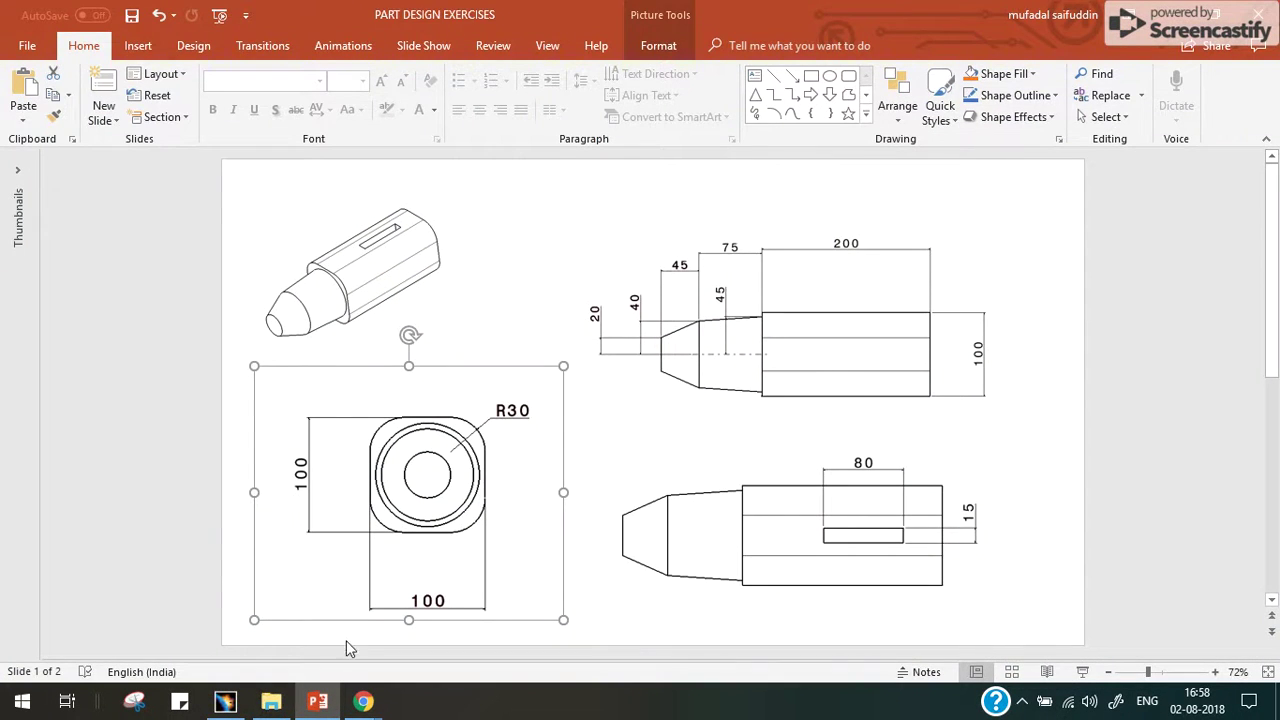
pyautogui.click(225, 701)
pyautogui.write('45')
pyautogui.press('Return')
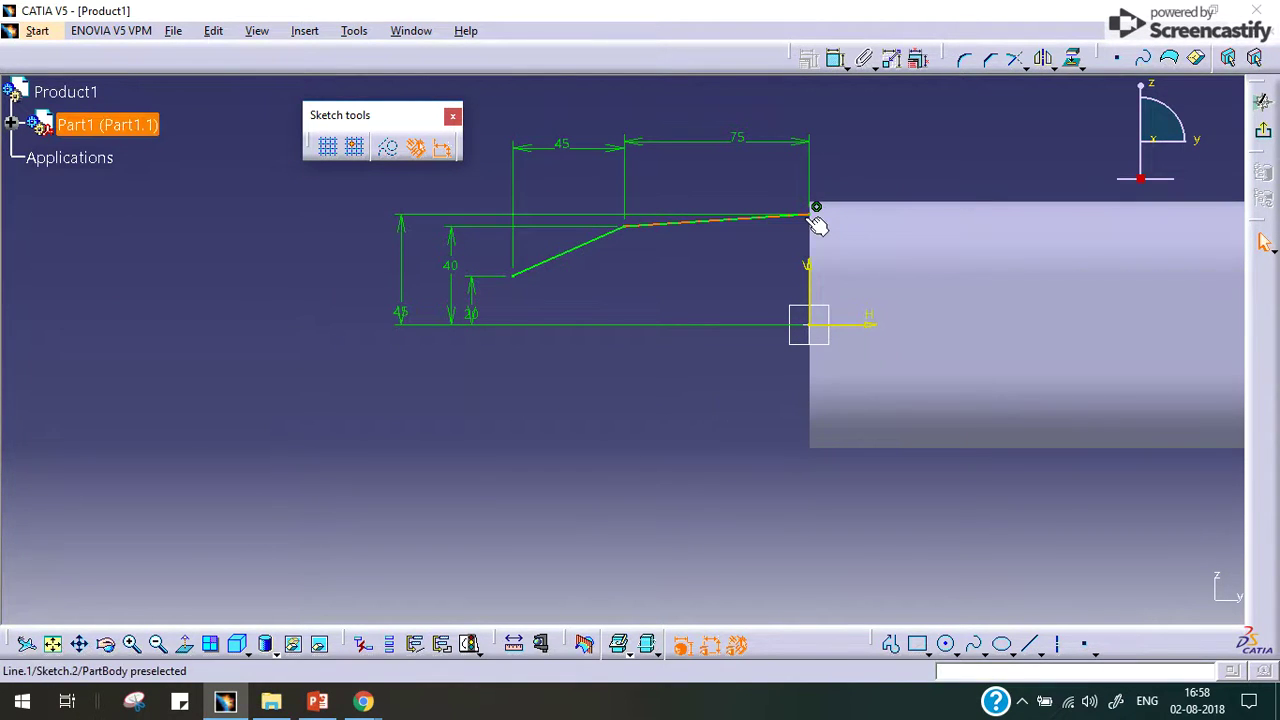
# Draw vertical lines from the profile's outer end point to the horizontal axis and from its start point to the origin
pyautogui.click(894, 643)
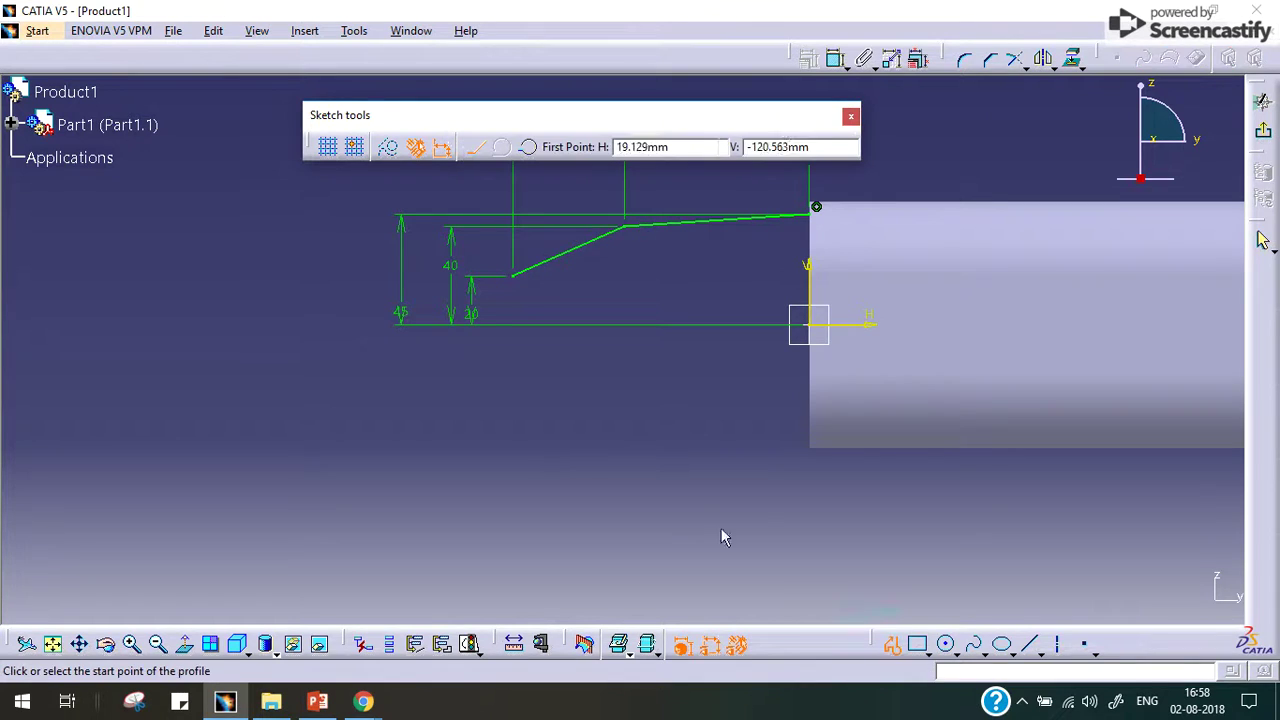
pyautogui.click(516, 277)
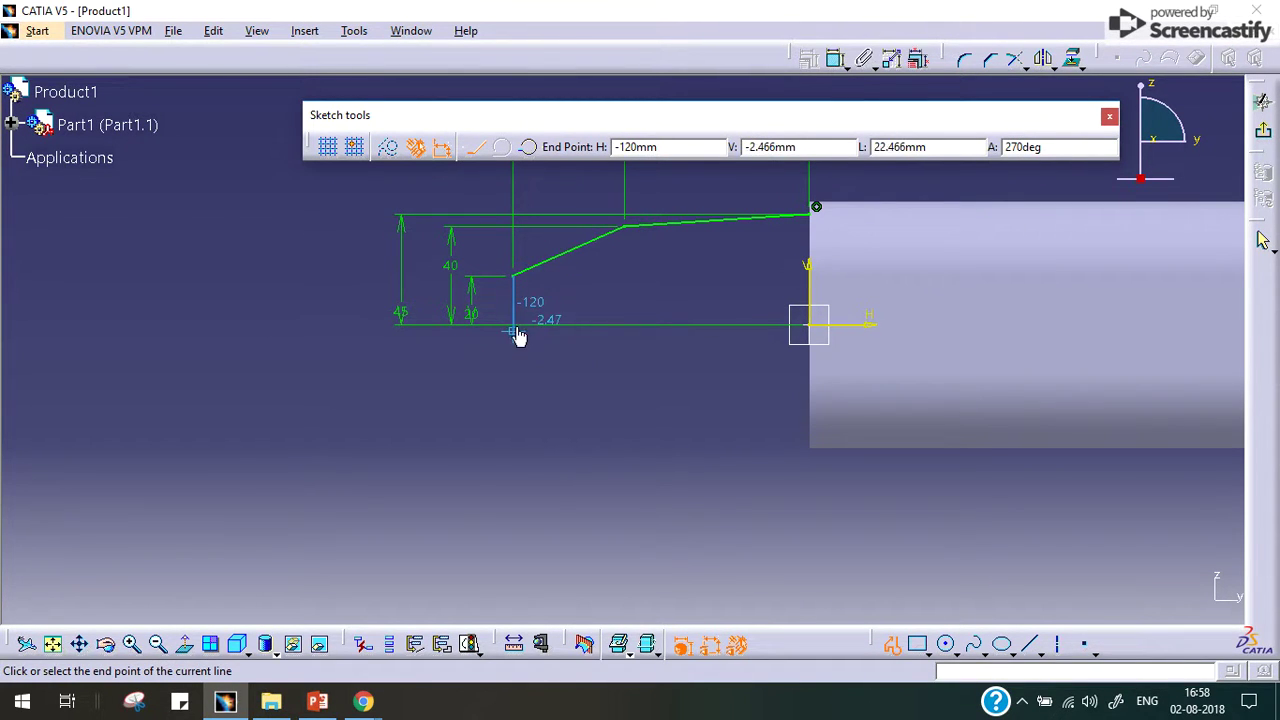
pyautogui.click(515, 323)
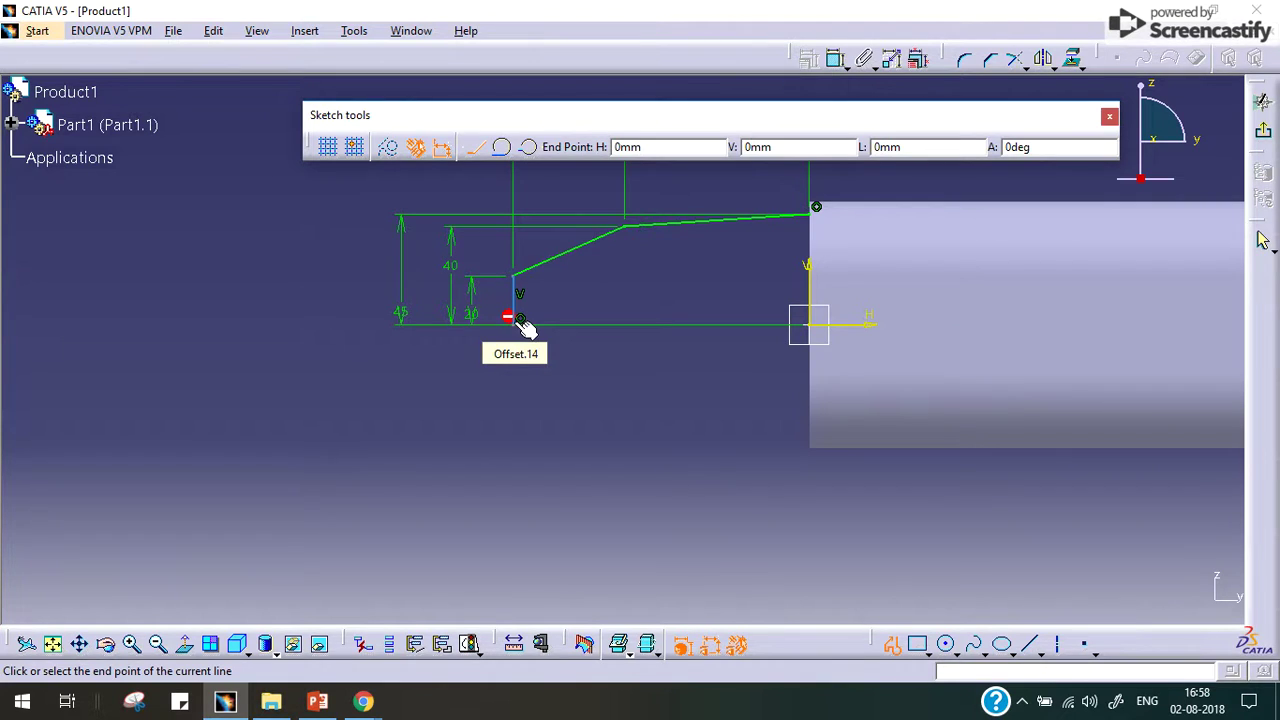
pyautogui.press('Escape')
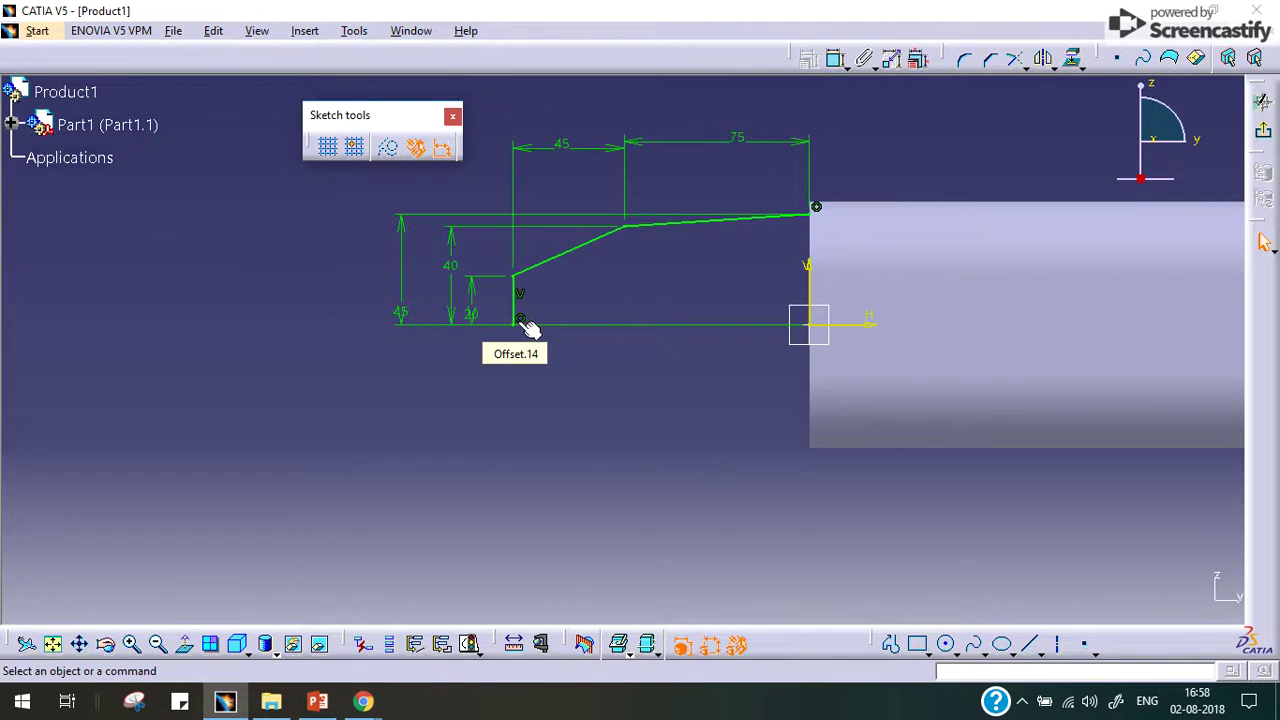
pyautogui.click(891, 644)
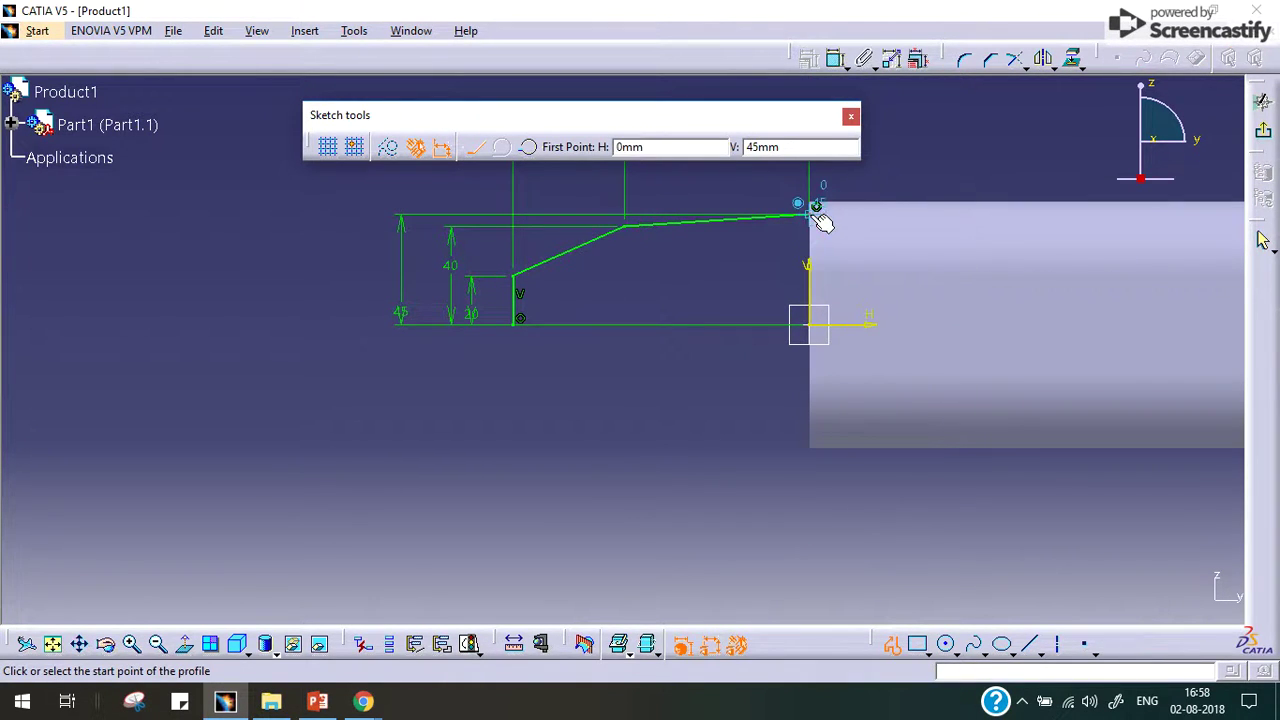
pyautogui.click(813, 211)
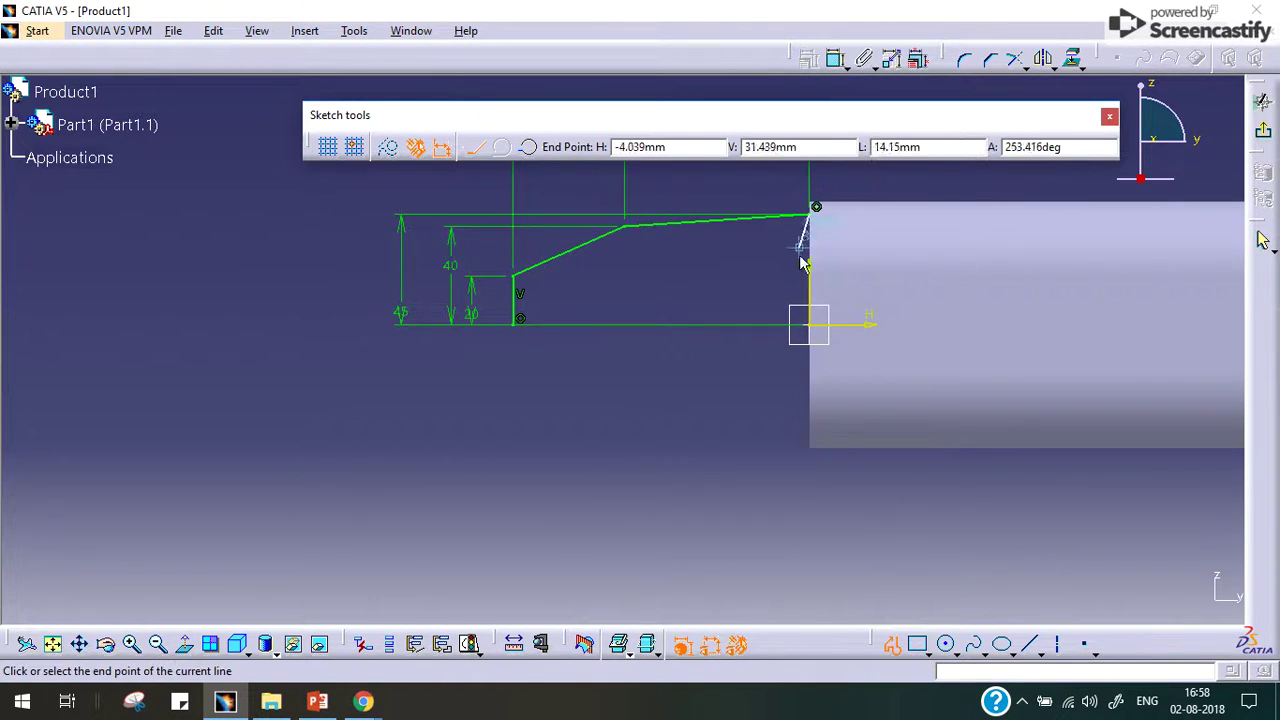
pyautogui.doubleClick(810, 326)
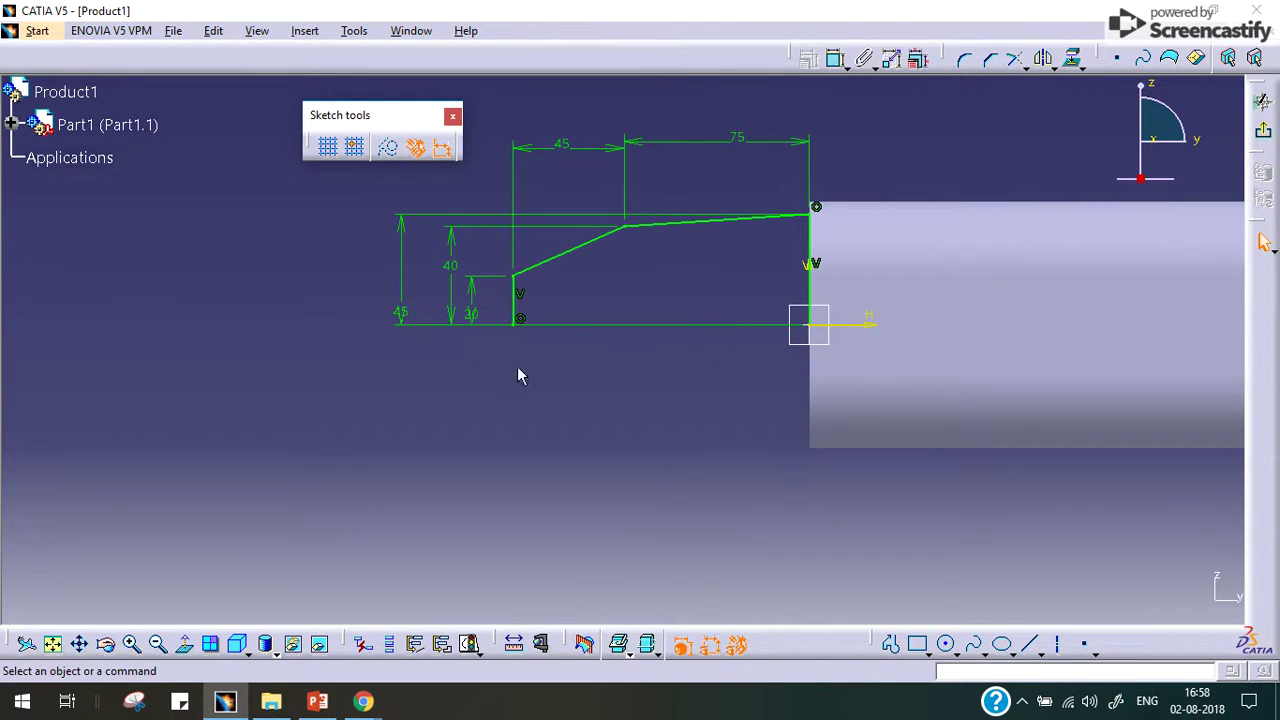
# Exit the sketch and revolve the nose profile 360 degrees about the sketch's horizontal axis with a Shaft
pyautogui.moveTo(622, 272)
pyautogui.mouseDown(button='middle')
pyautogui.moveTo(643, 297)
pyautogui.moveTo(623, 368)
pyautogui.moveTo(605, 360)
pyautogui.mouseUp(button='middle')
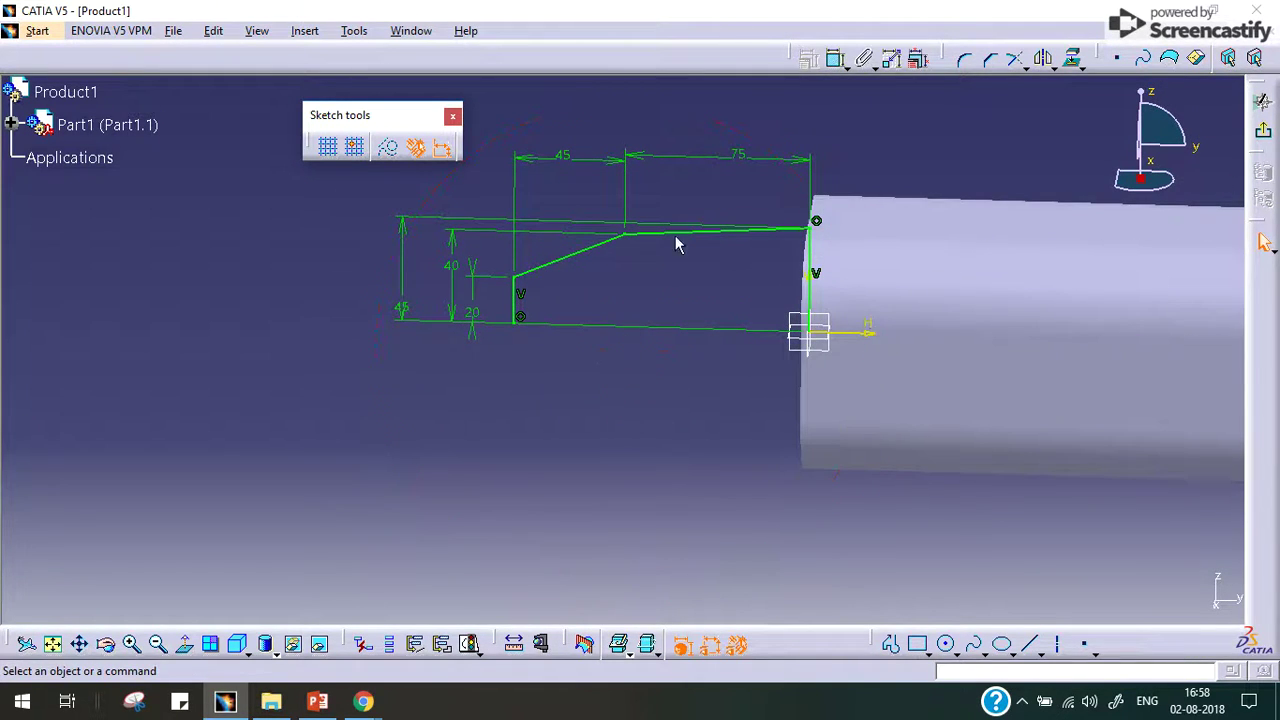
pyautogui.click(1266, 135)
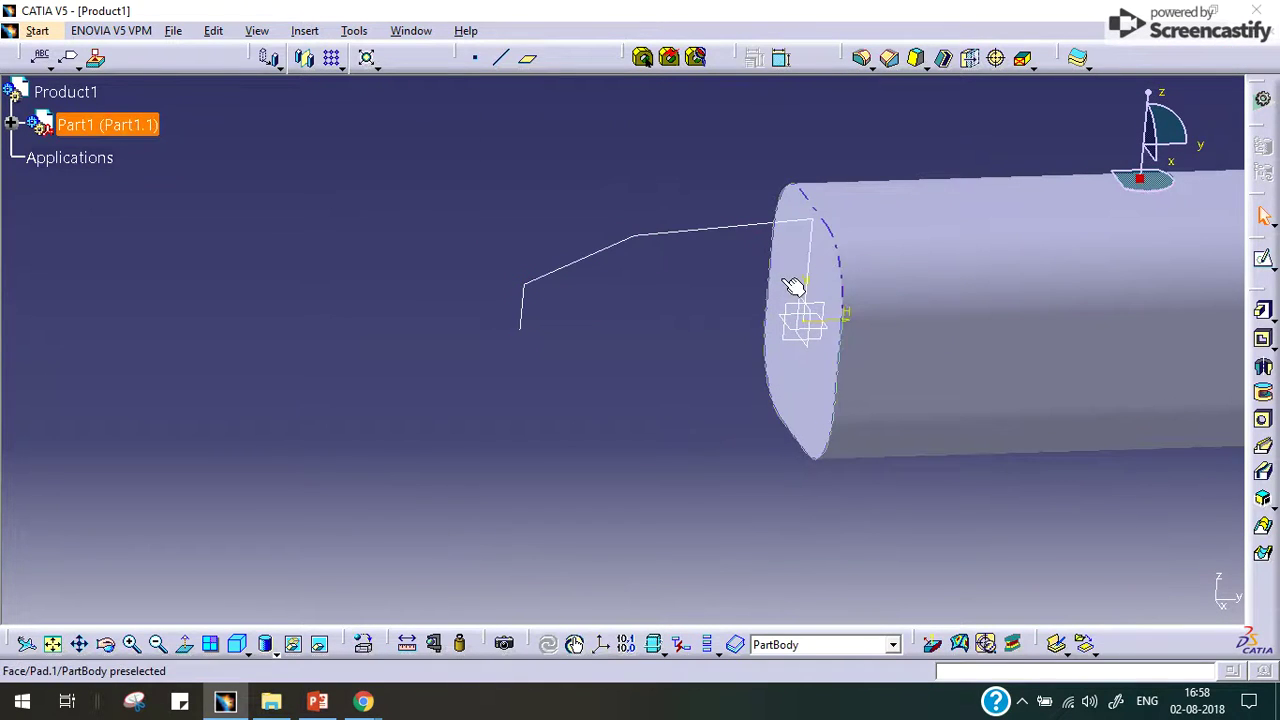
pyautogui.click(1264, 371)
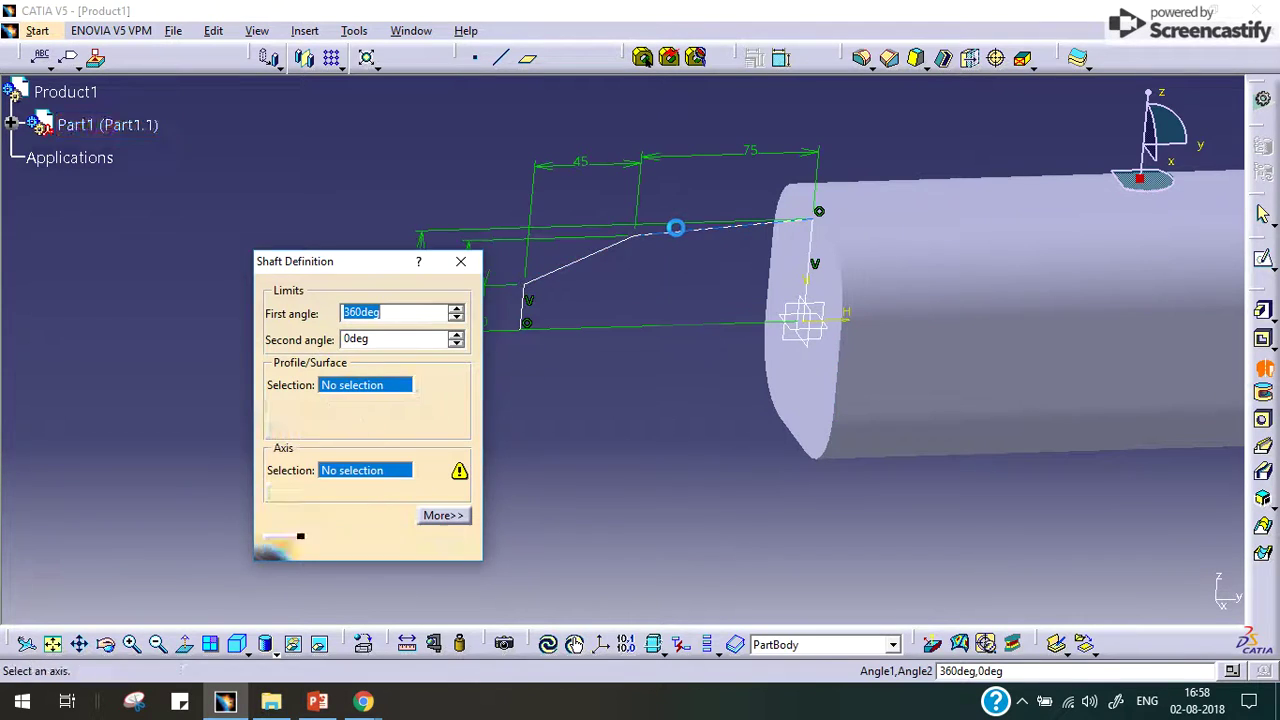
pyautogui.click(676, 228)
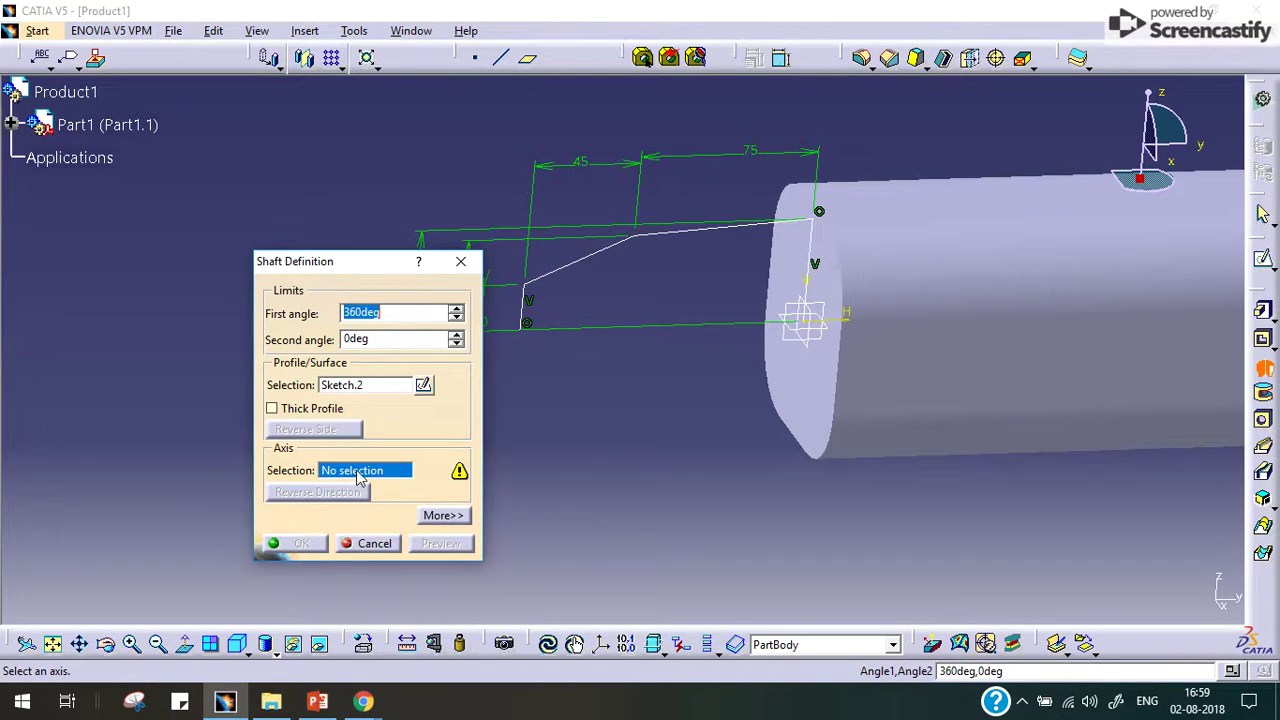
pyautogui.click(853, 326)
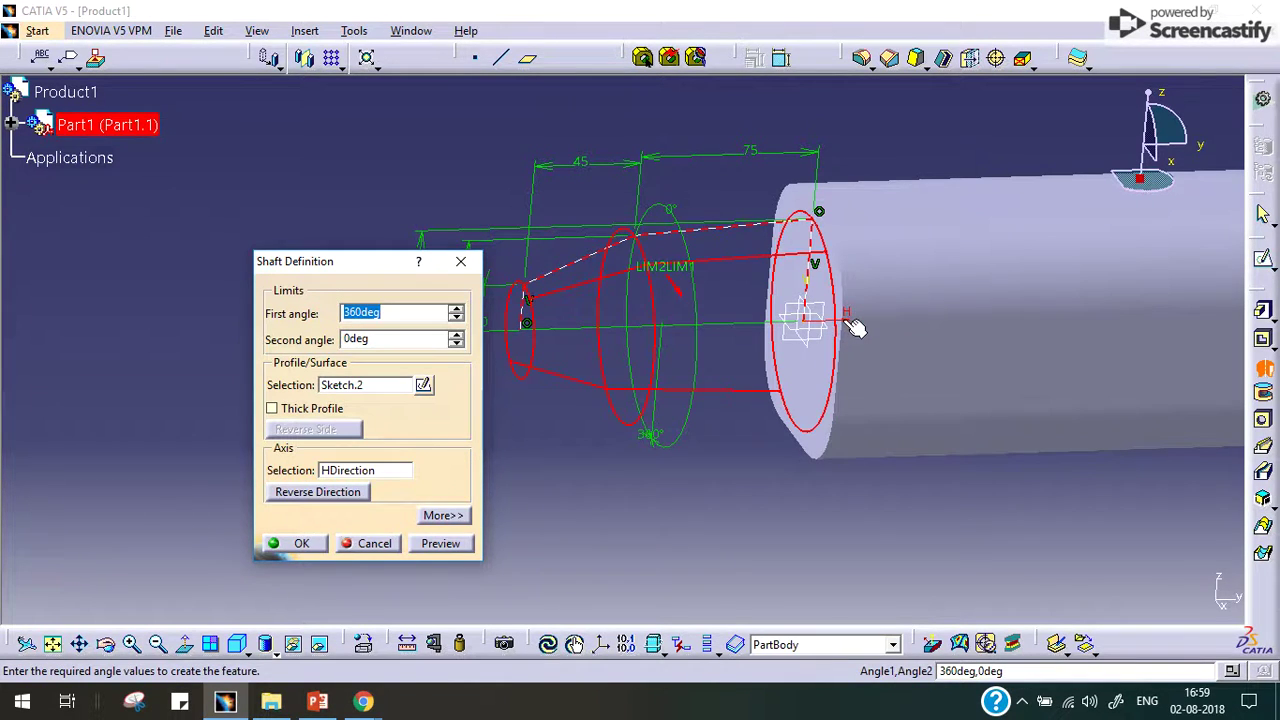
pyautogui.click(445, 543)
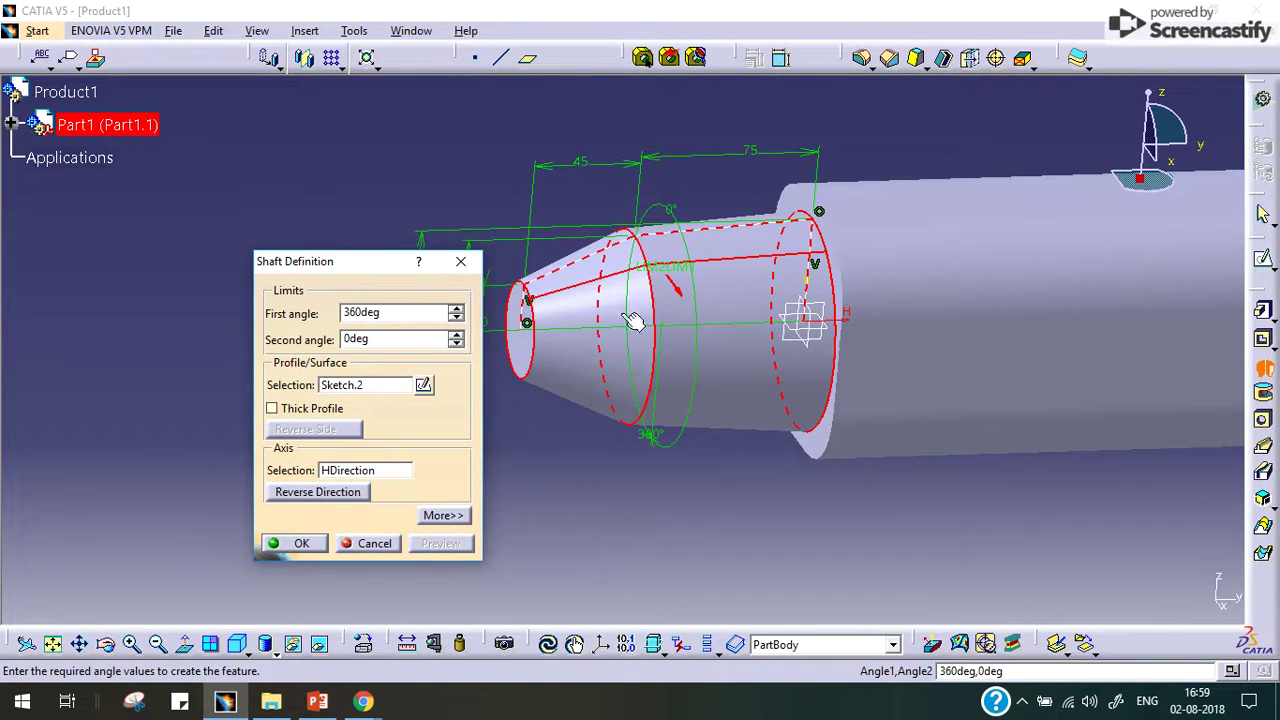
pyautogui.click(307, 549)
pyautogui.click(657, 482)
# Change the model's display style to shading with visible edges
pyautogui.moveTo(793, 295); pyautogui.dragTo(645, 425, button='middle')
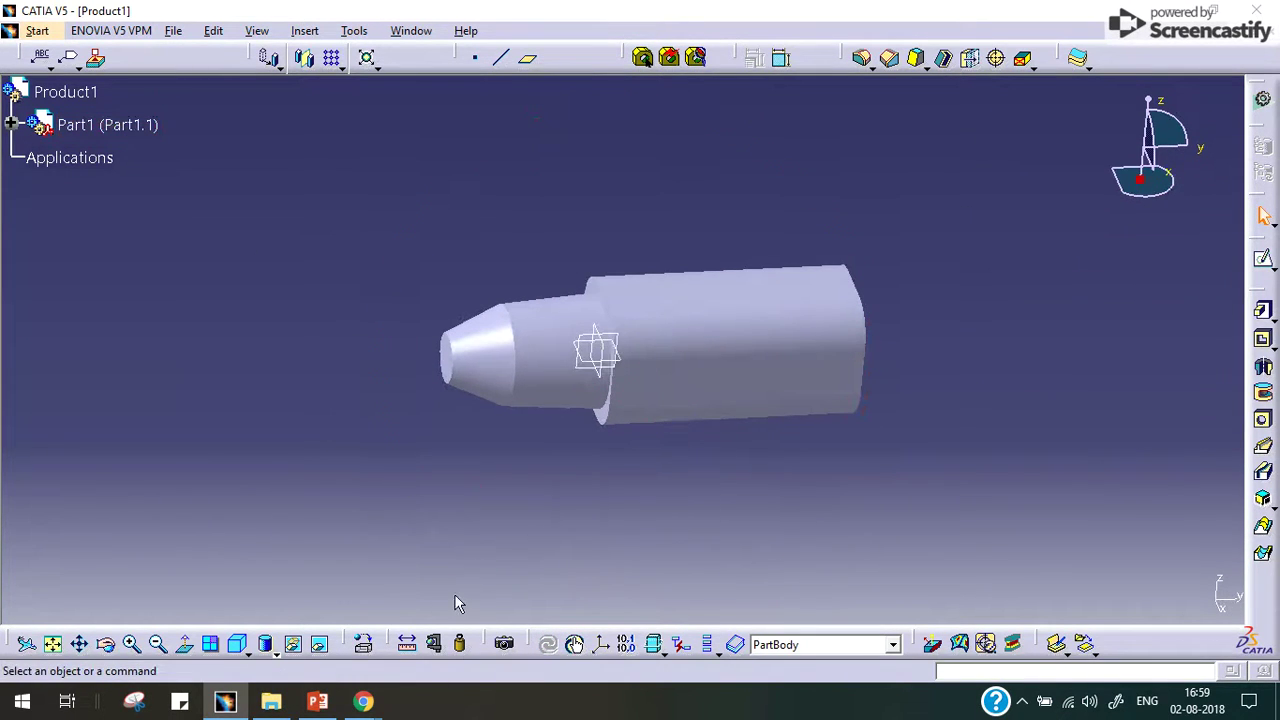
pyautogui.click(272, 650)
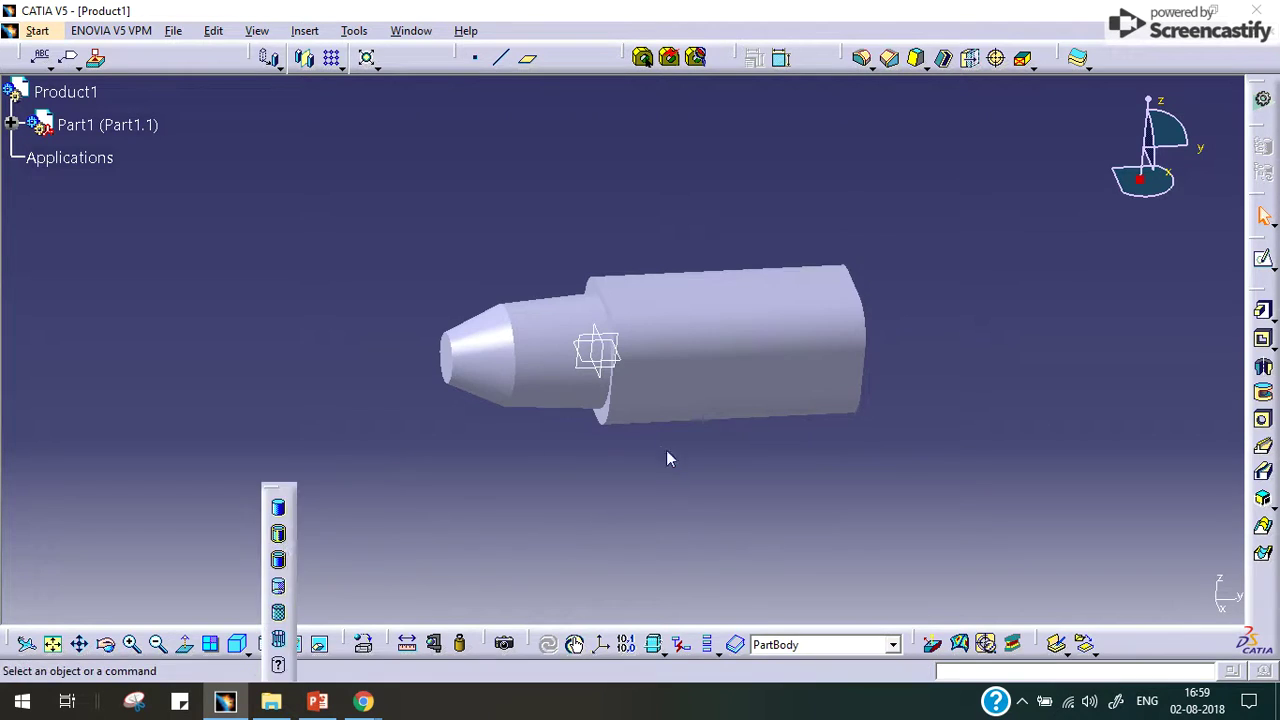
pyautogui.moveTo(720, 349); pyautogui.dragTo(655, 420, button='middle')
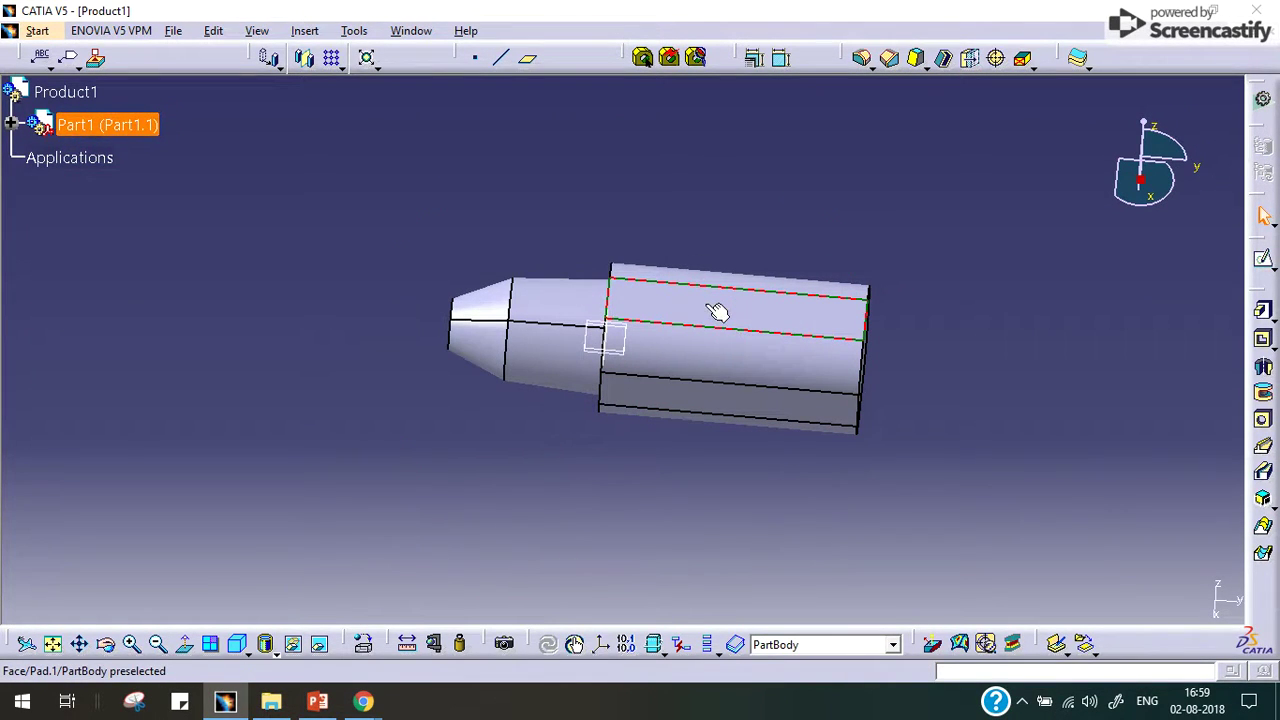
# Start a sketch on the block's flat upper face and draw a lengthwise rectangle about 81 mm long for the slot
pyautogui.click(725, 313)
pyautogui.click(1263, 258)
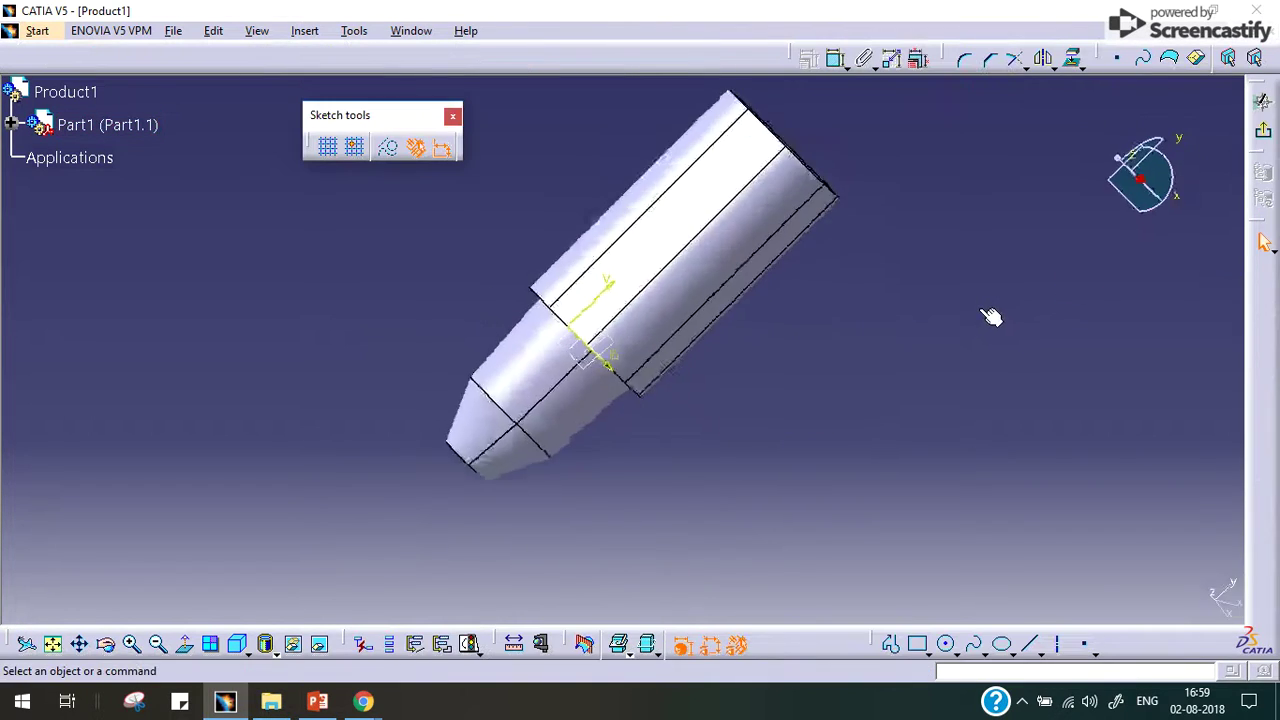
pyautogui.click(917, 643)
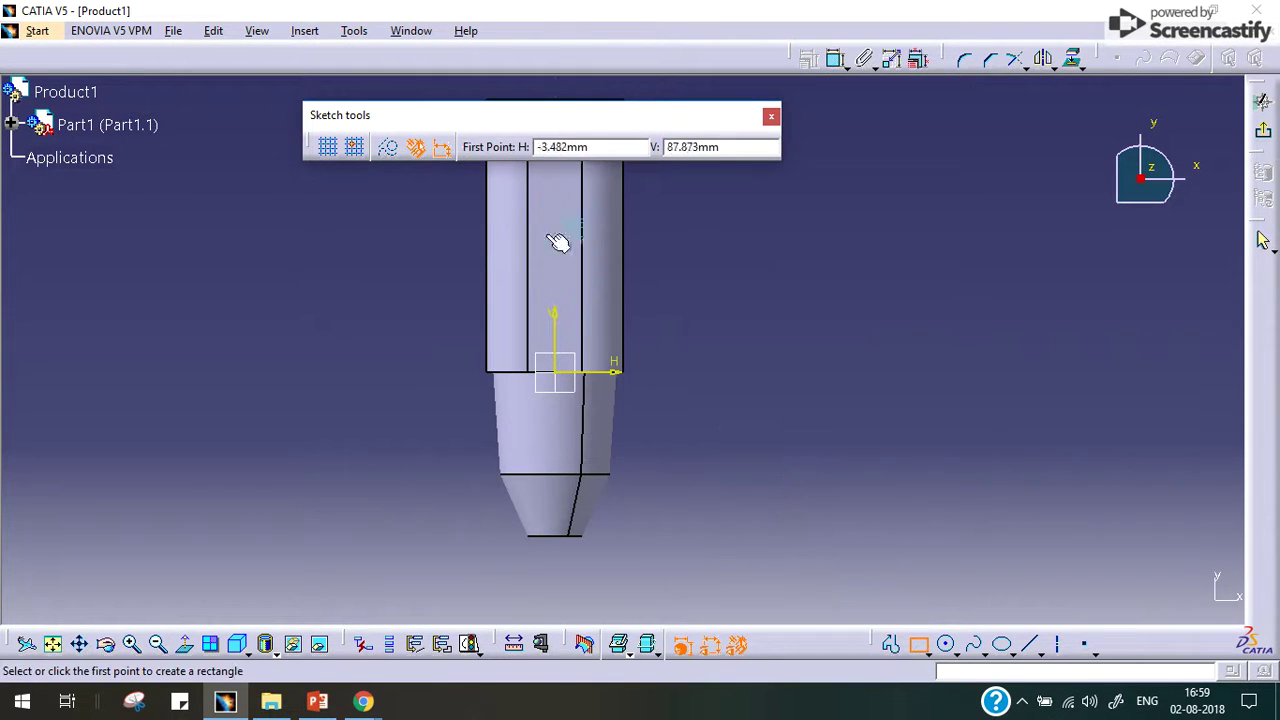
pyautogui.moveTo(560, 186); pyautogui.dragTo(558, 310, button='middle')
pyautogui.click(541, 265)
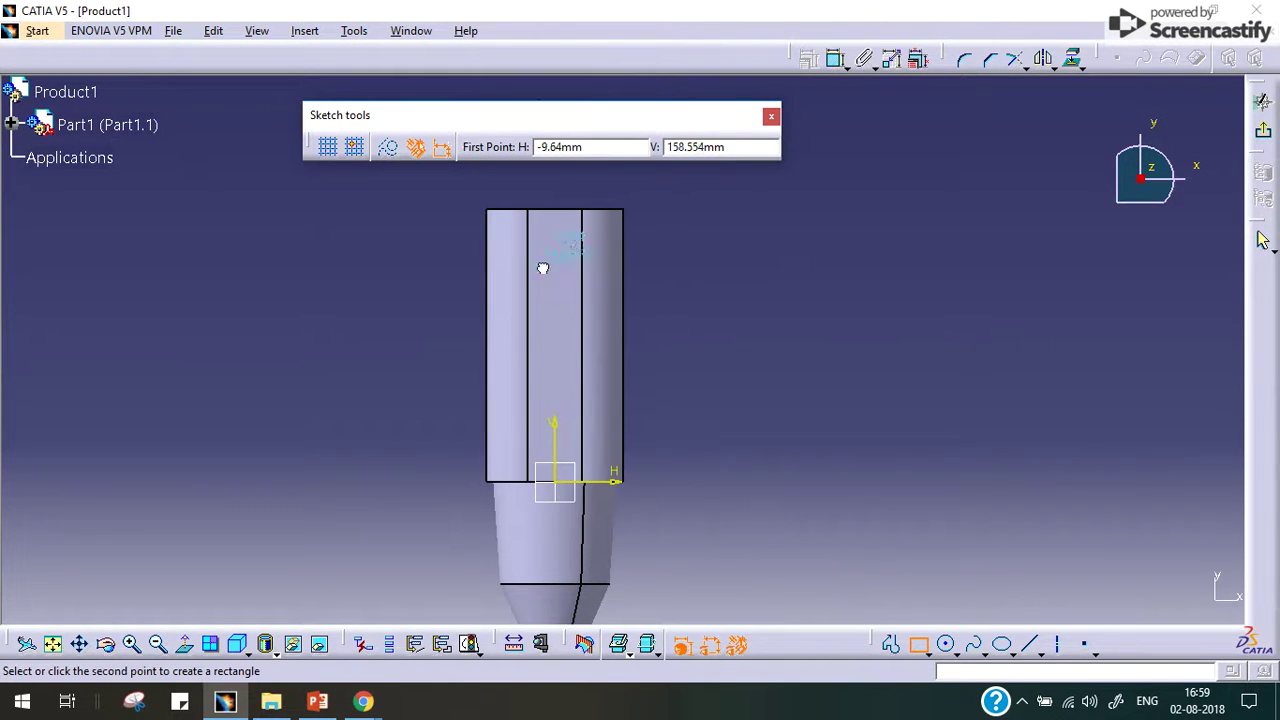
pyautogui.click(566, 376)
pyautogui.click(799, 339)
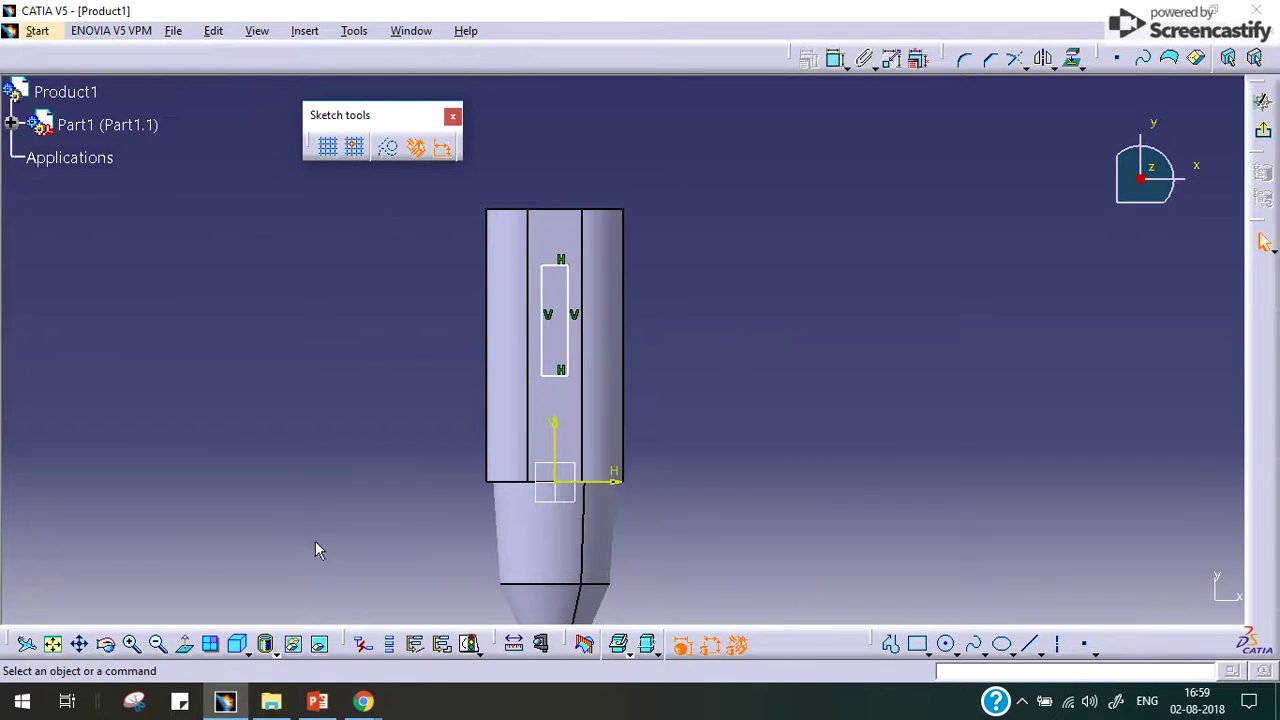
# Check the slot's size in the PowerPoint drawing, and dimension the rectangle's length as 80 mm in CATIA
pyautogui.click(317, 701)
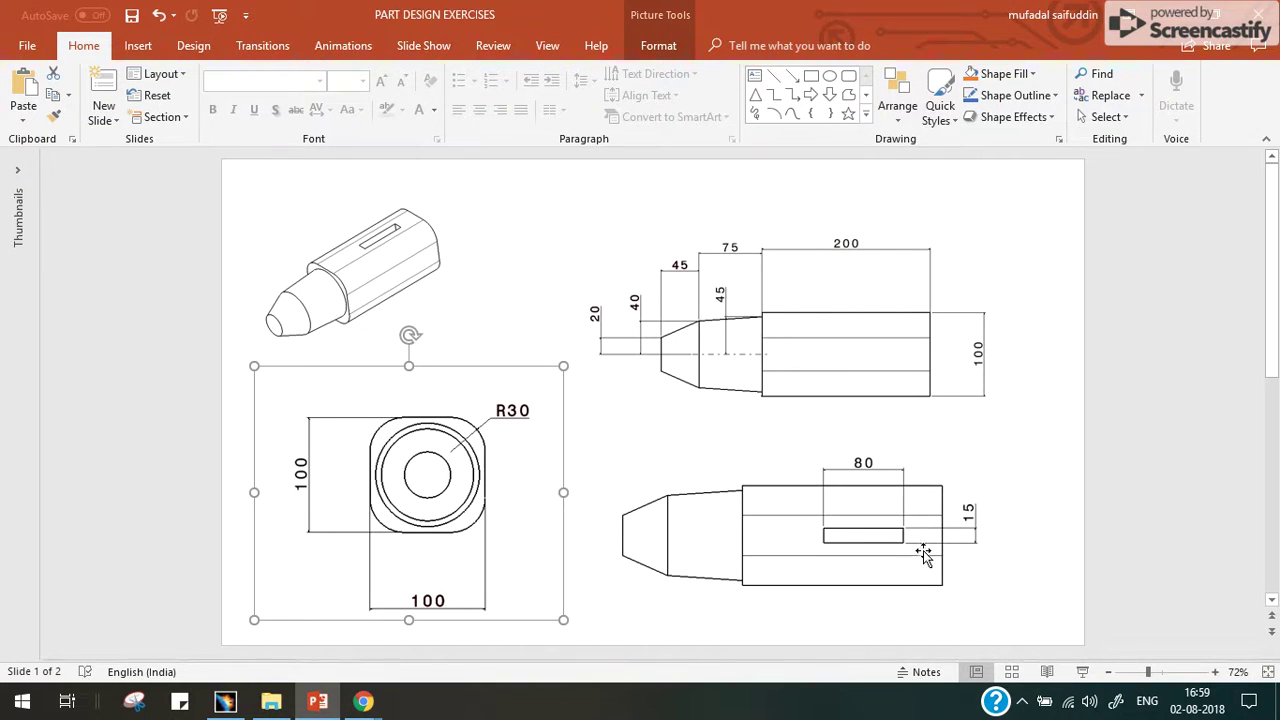
pyautogui.click(225, 701)
pyautogui.click(836, 58)
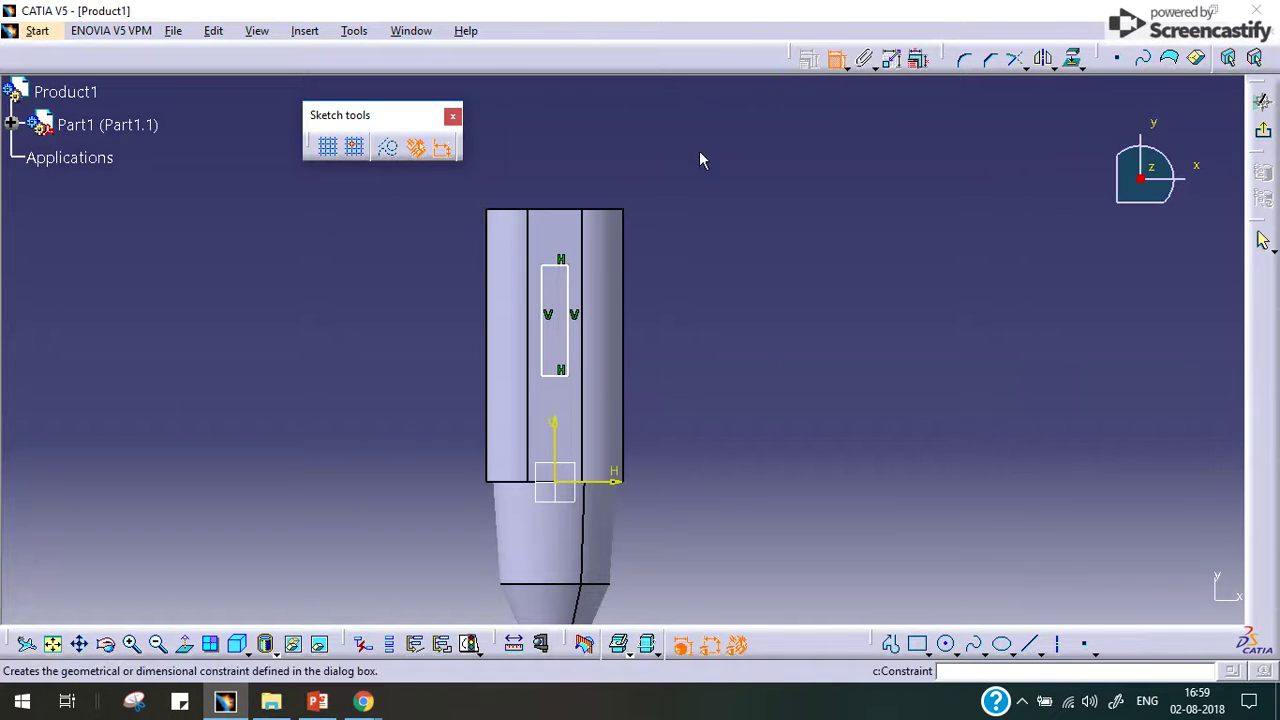
pyautogui.click(556, 266)
pyautogui.click(564, 374)
pyautogui.click(397, 354)
pyautogui.doubleClick(398, 350)
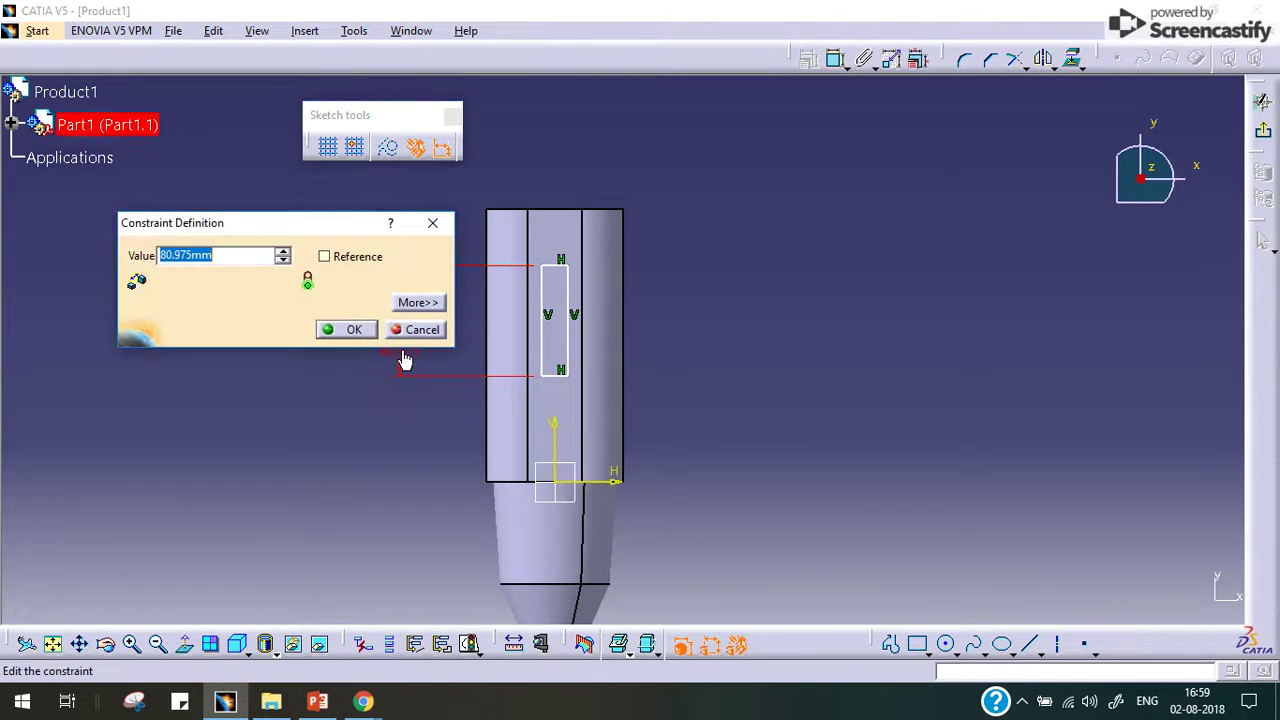
pyautogui.write('80')
pyautogui.press('Return')
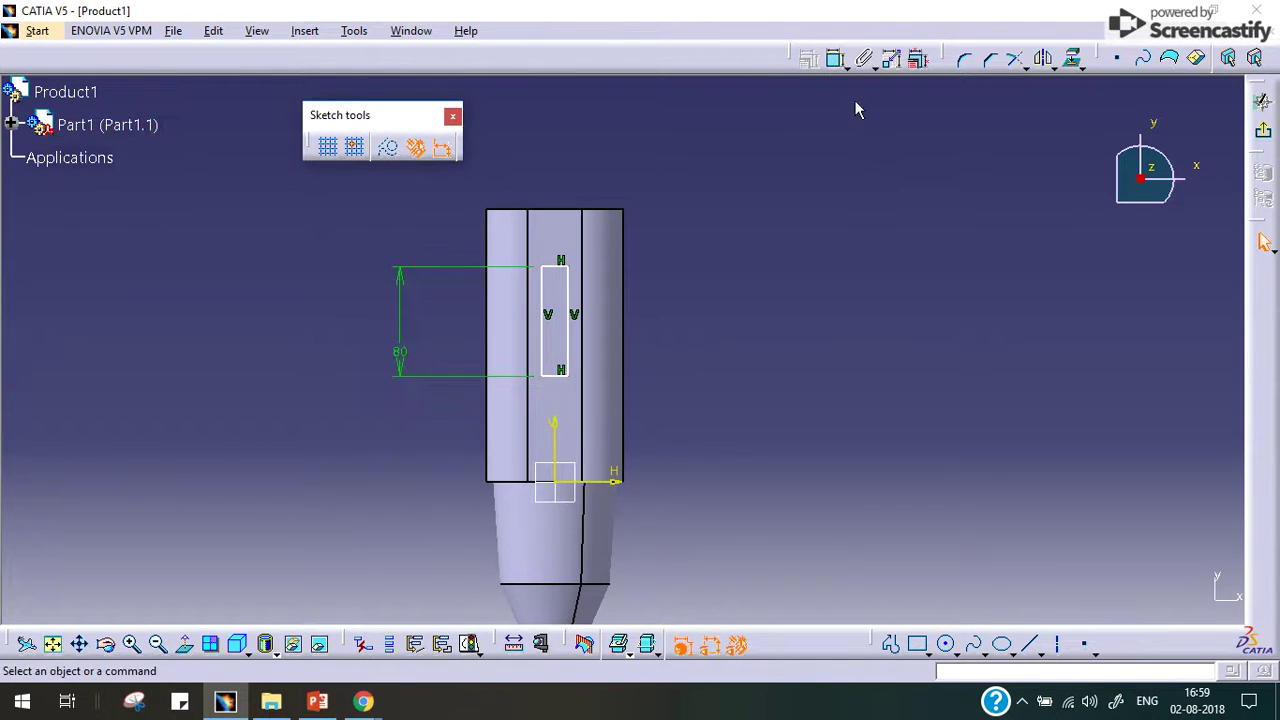
# Dimension the distance between the rectangle's two long sides as 15 mm
pyautogui.click(551, 302)
pyautogui.click(573, 300)
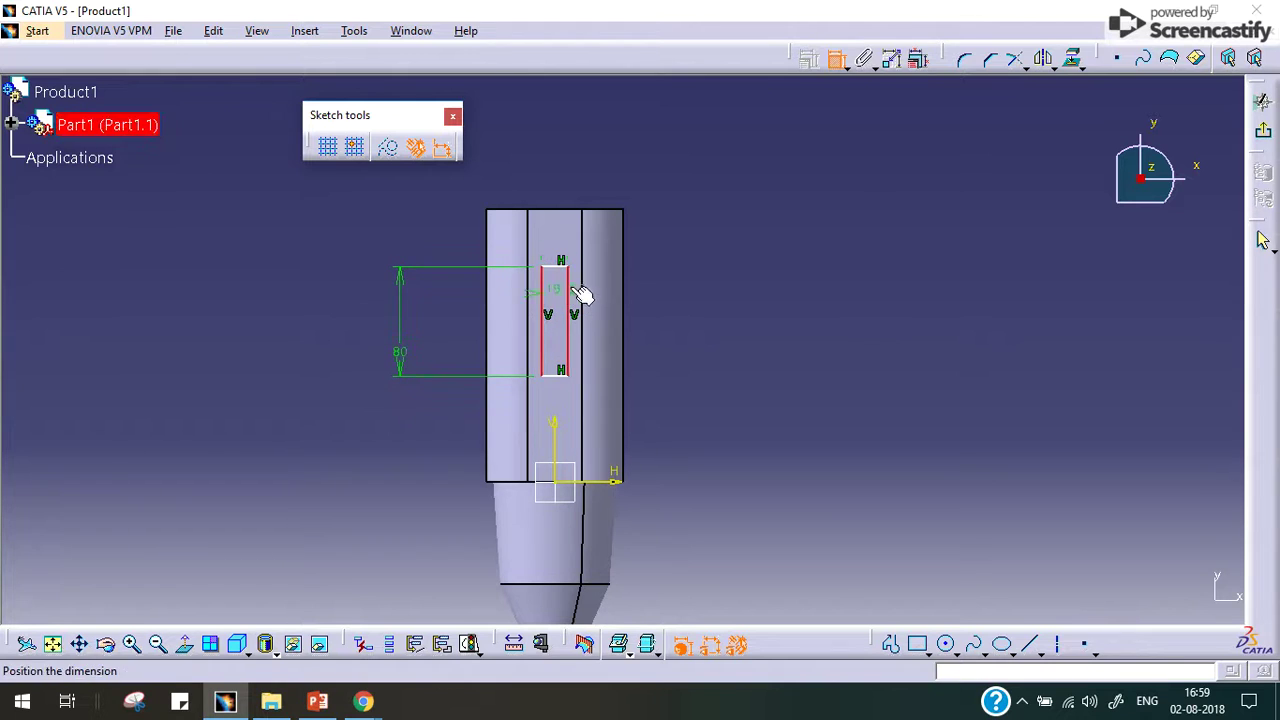
pyautogui.doubleClick(585, 165)
pyautogui.write('15mm')
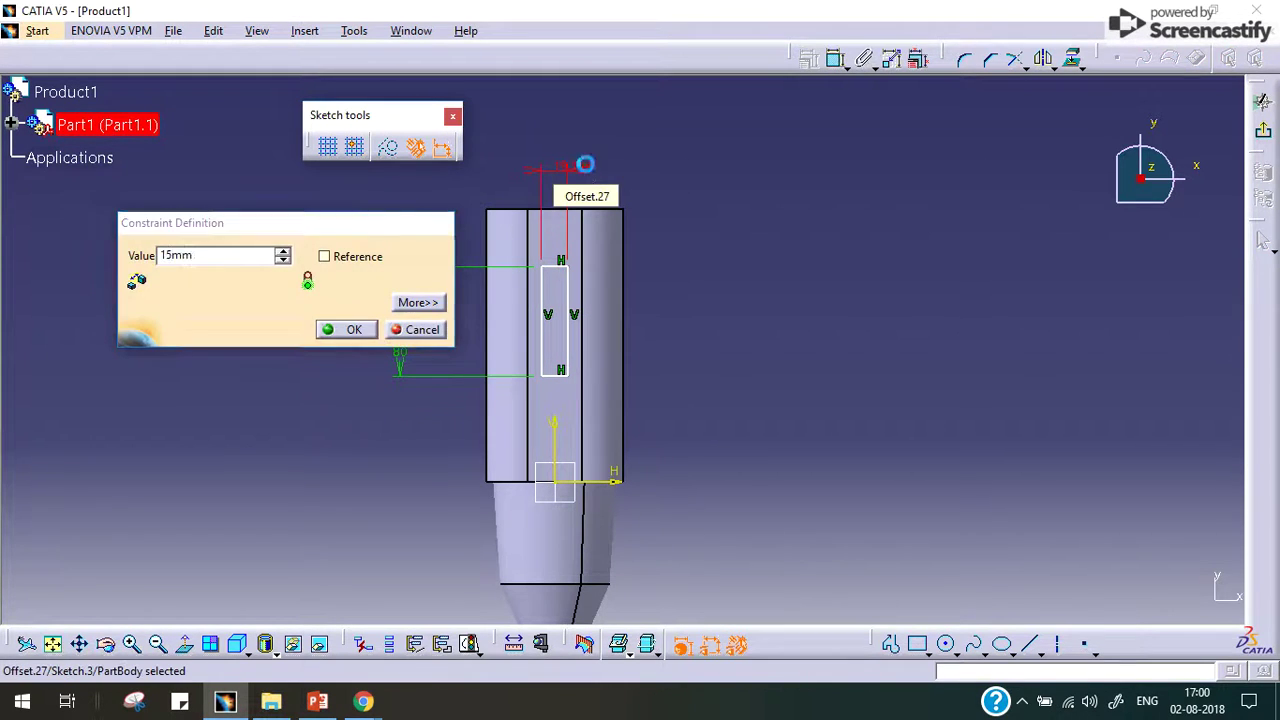
pyautogui.press('Return')
# Dimension the distance from the rectangle's outer short side to the block's far end as 40 mm
pyautogui.click(835, 58)
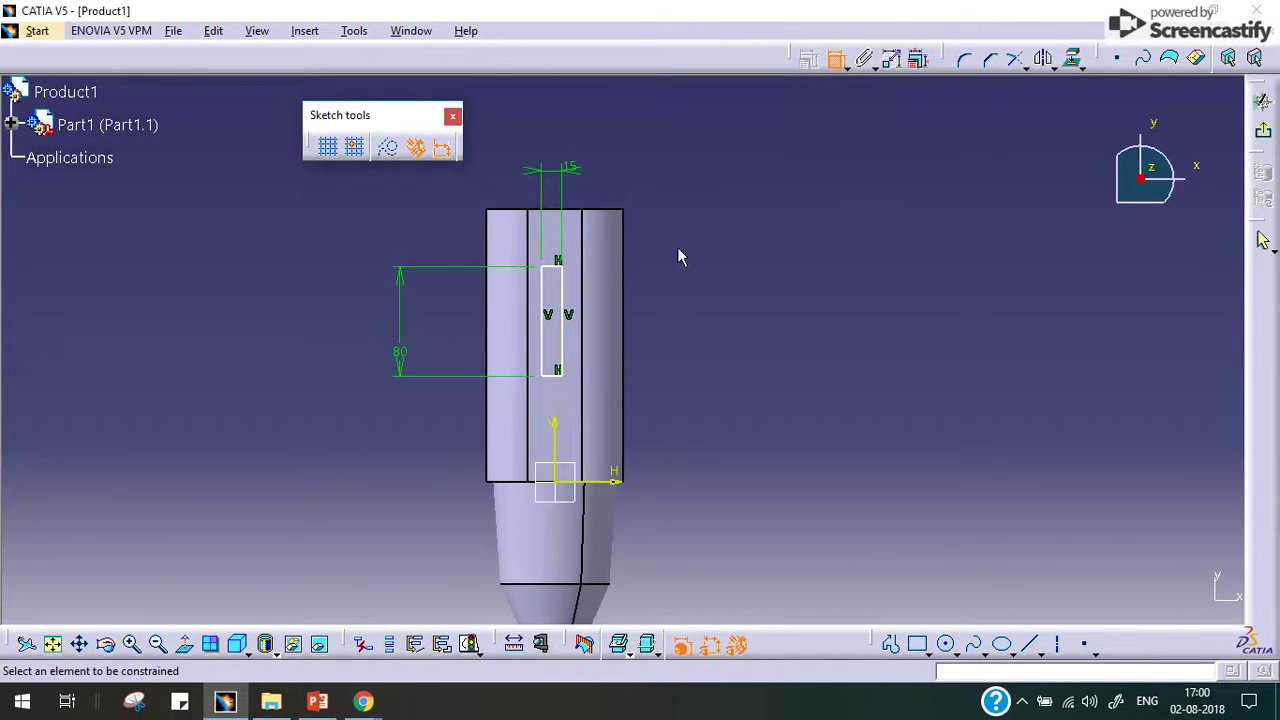
pyautogui.click(557, 266)
pyautogui.click(568, 210)
pyautogui.click(771, 207)
pyautogui.doubleClick(778, 209)
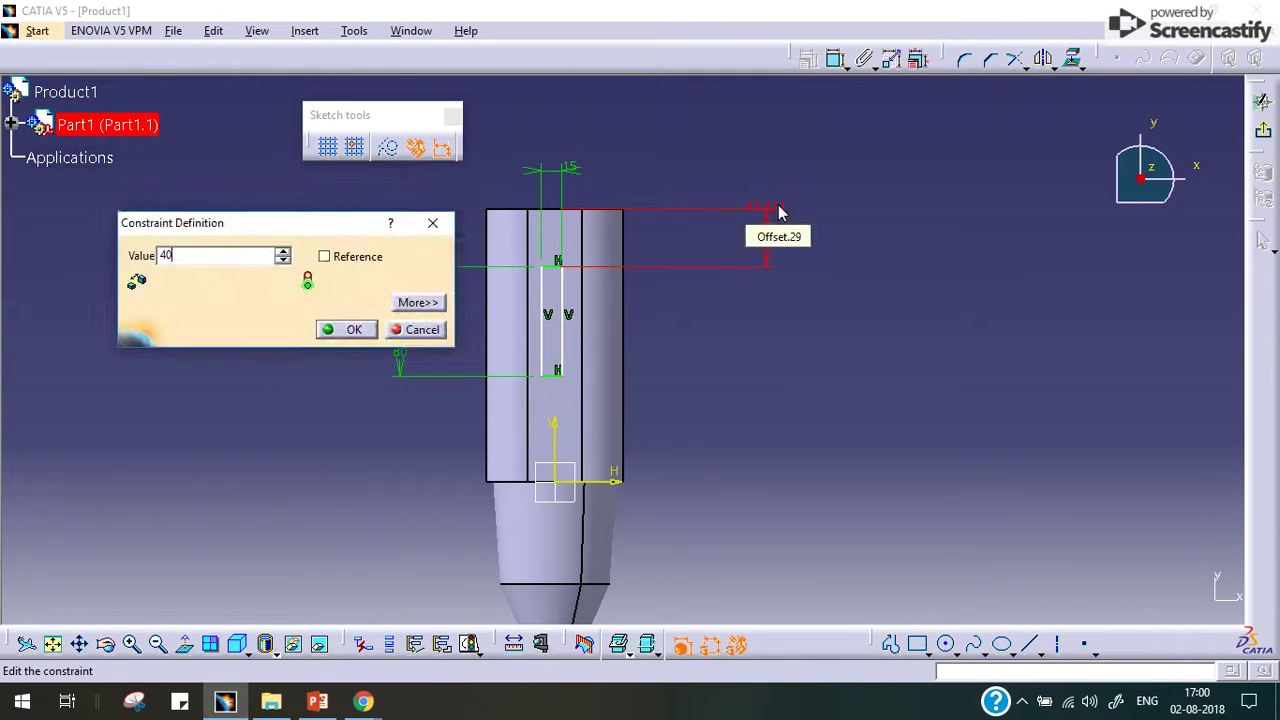
pyautogui.press('Return')
pyautogui.click(860, 220)
# Dimension the distance from the rectangle's long side on the positive H side to the nearest edge of the flat face as 12 mm
pyautogui.click(835, 58)
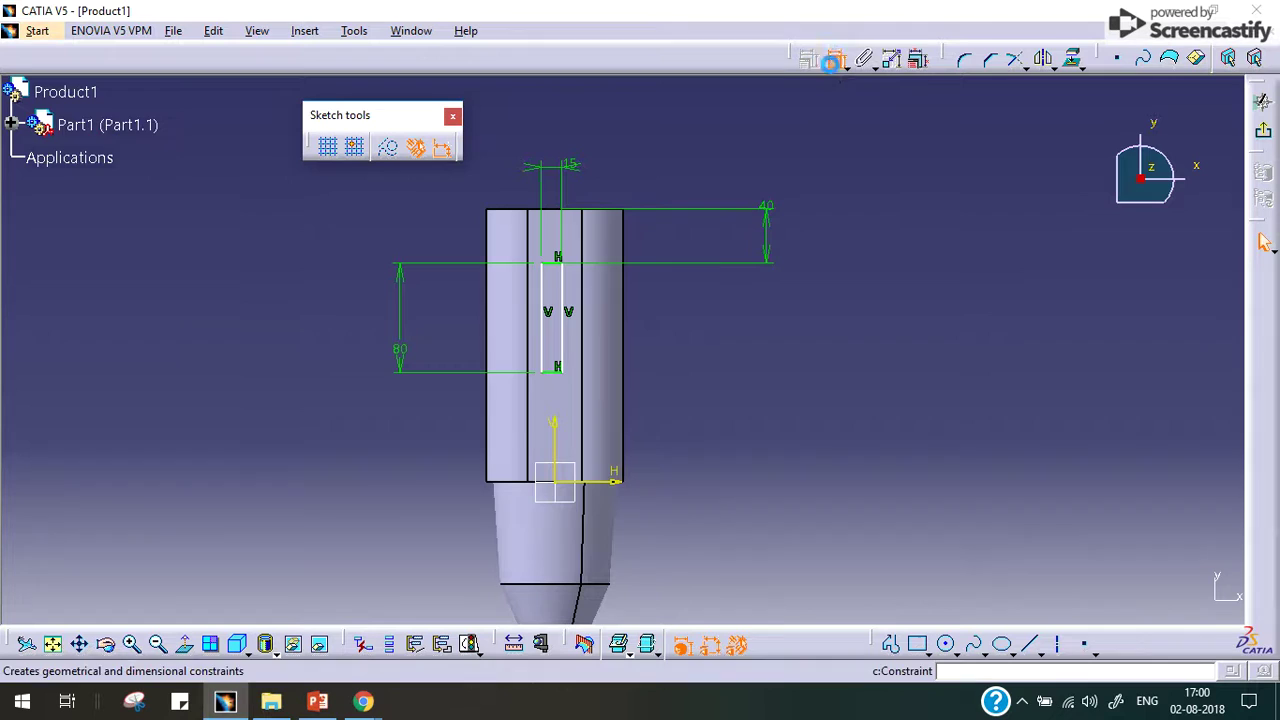
pyautogui.click(561, 299)
pyautogui.click(590, 298)
pyautogui.click(622, 122)
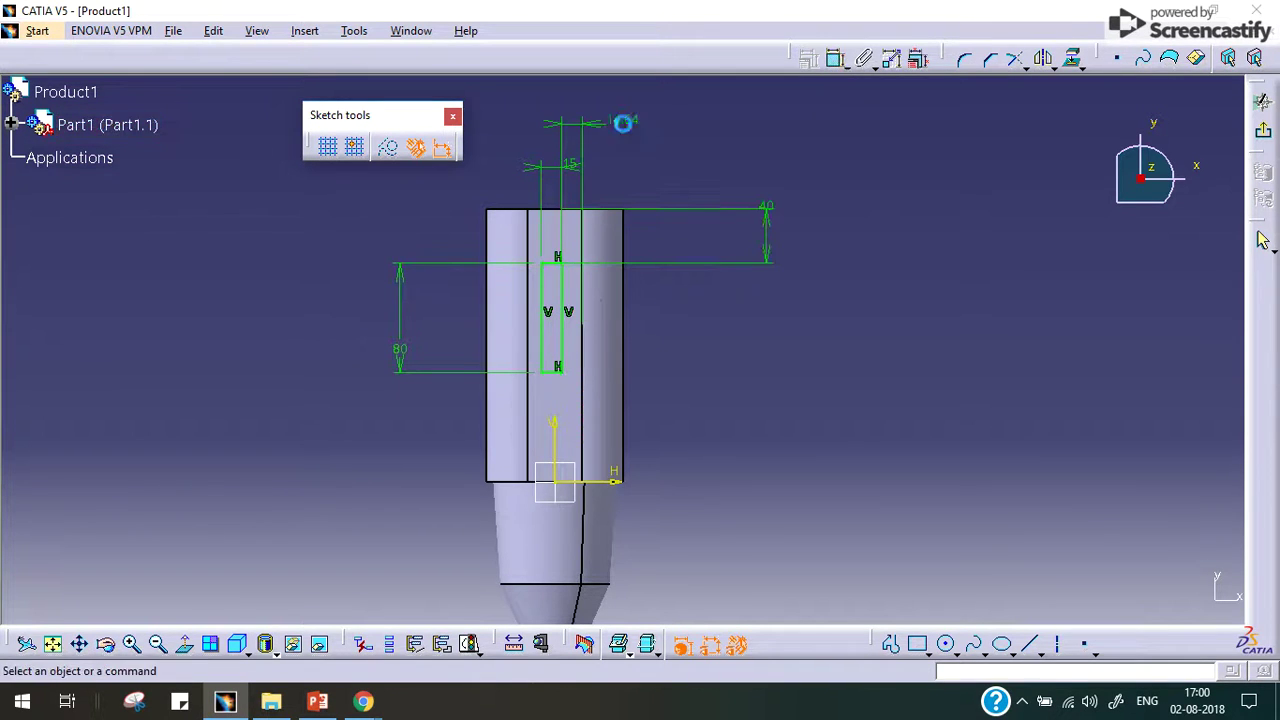
pyautogui.doubleClick(630, 121)
pyautogui.write('1')
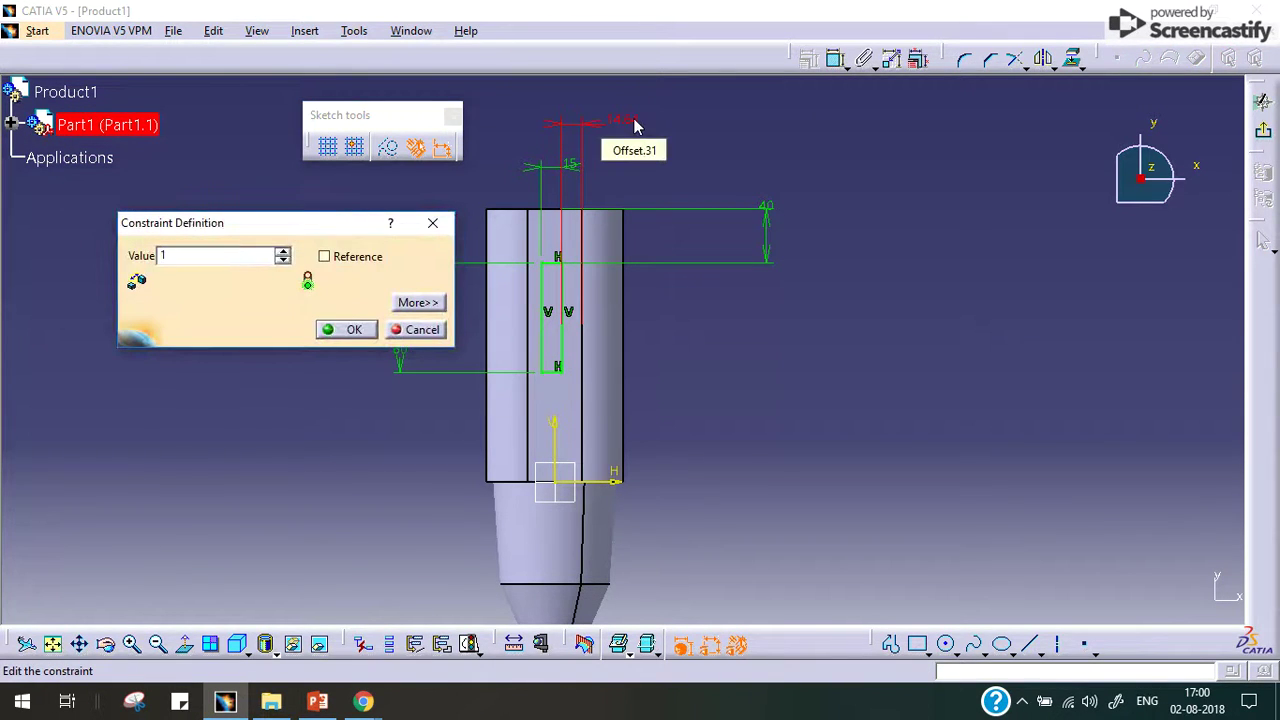
pyautogui.press('Return')
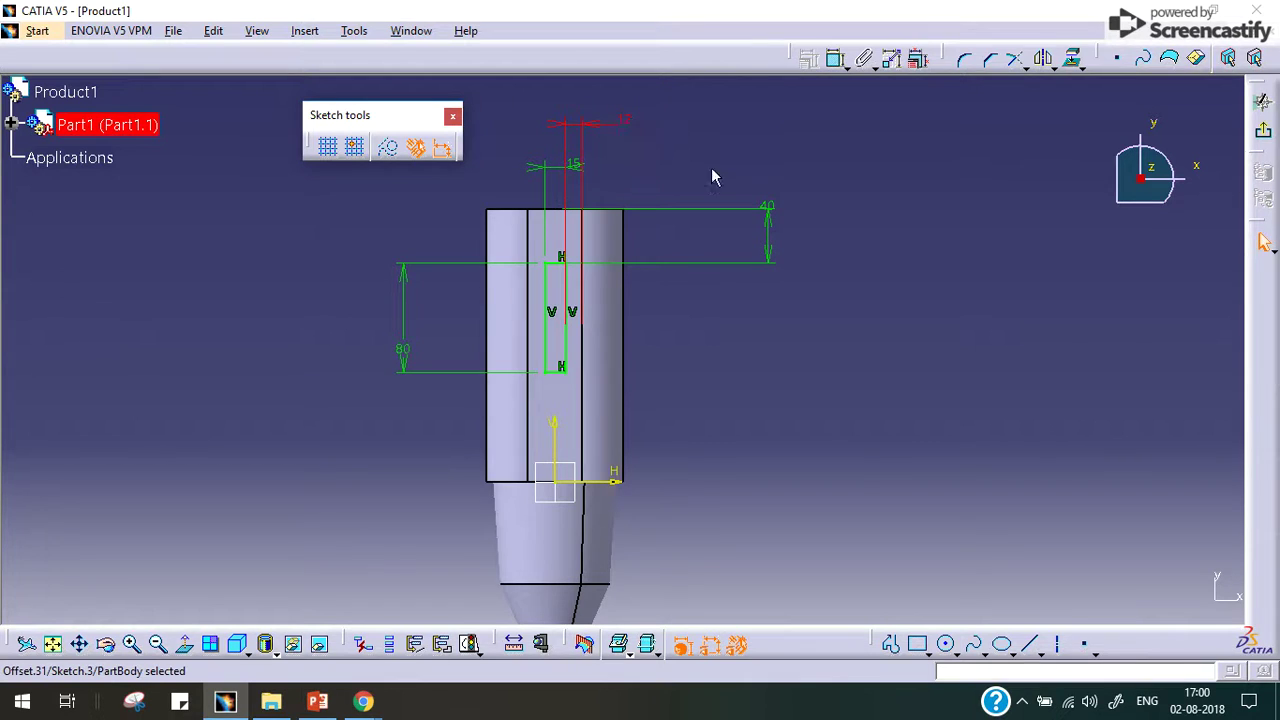
pyautogui.click(951, 194)
# Exit the sketch and cut the slot rectangle through the block with a Pocket limited Up to last
pyautogui.click(1263, 130)
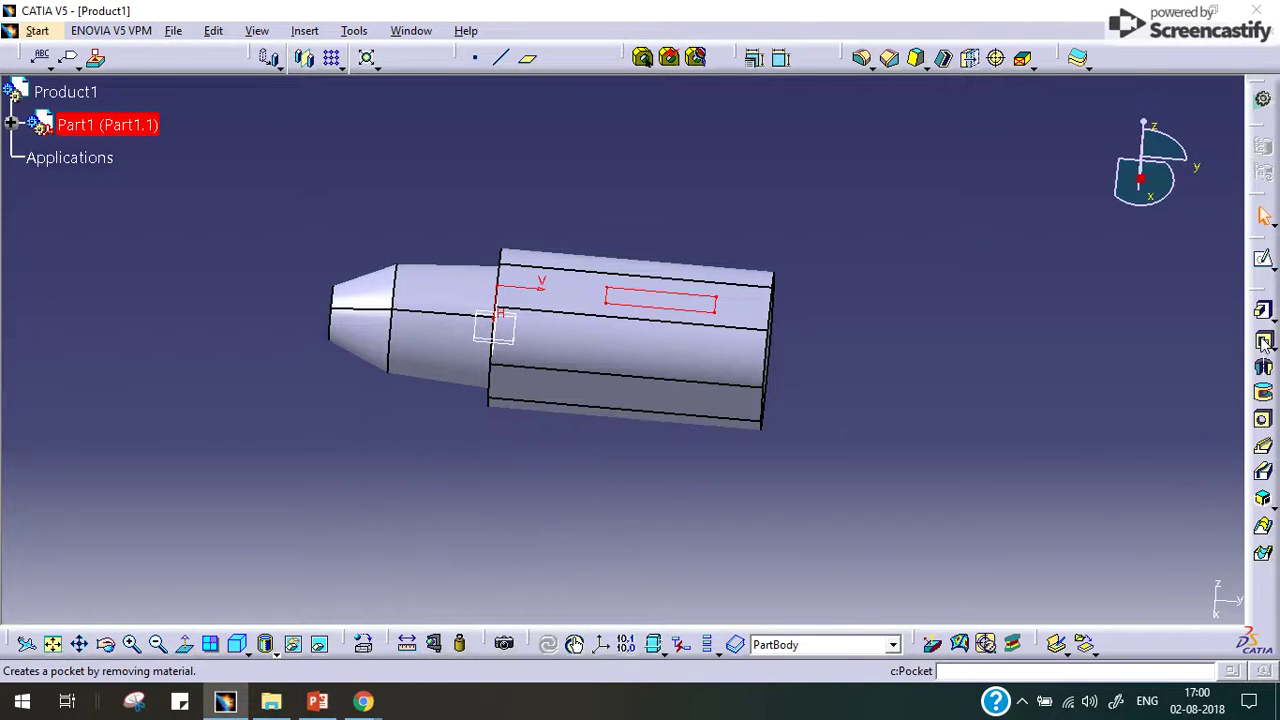
pyautogui.click(1263, 340)
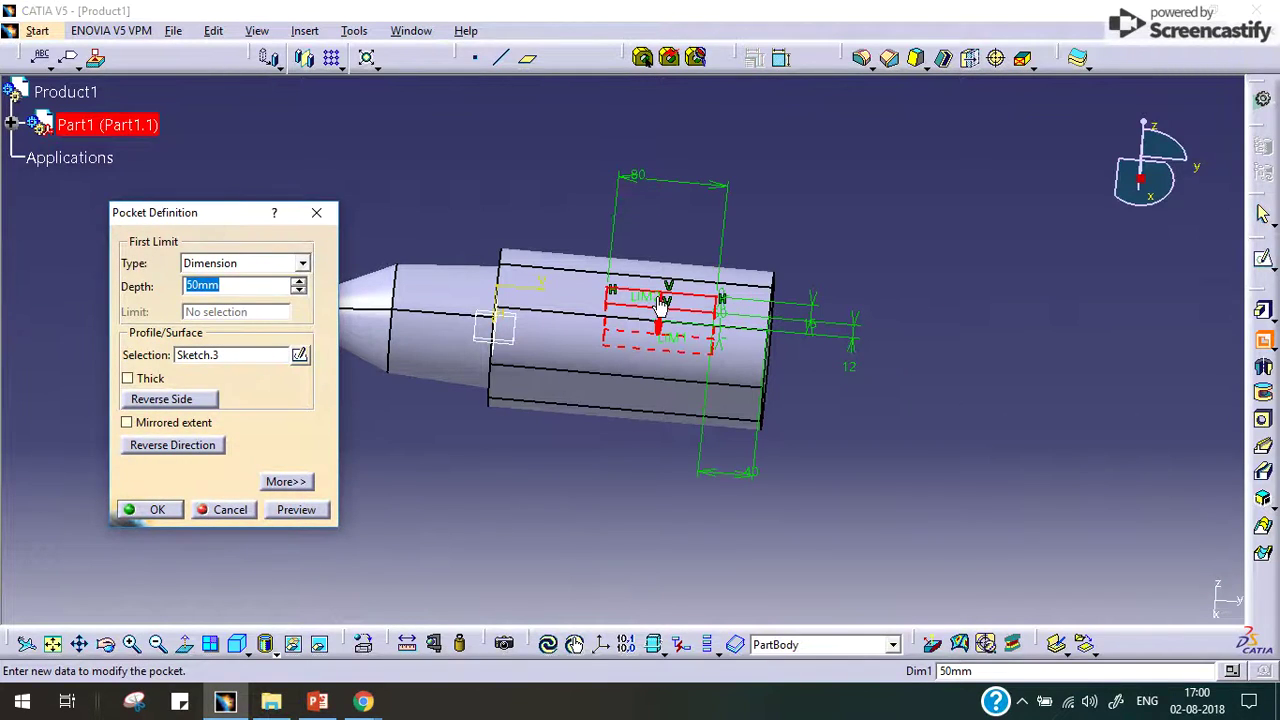
pyautogui.moveTo(612, 392); pyautogui.dragTo(707, 360, button='middle')
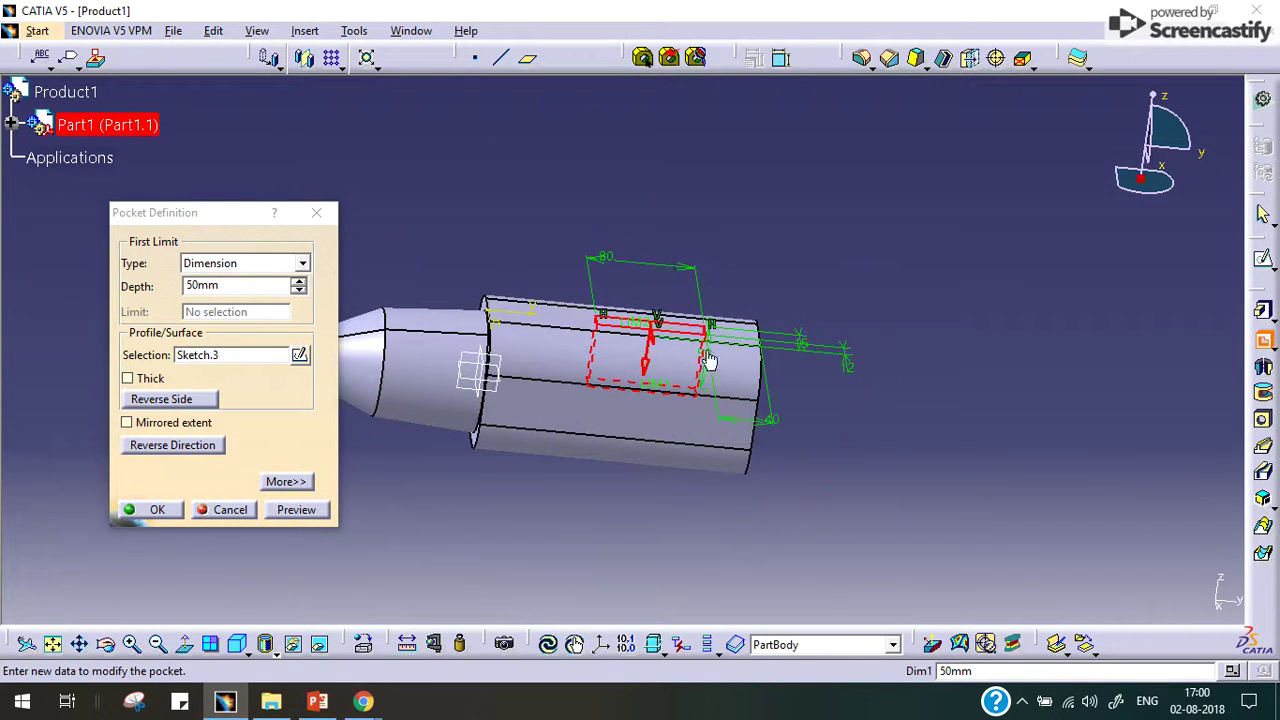
pyautogui.click(240, 265)
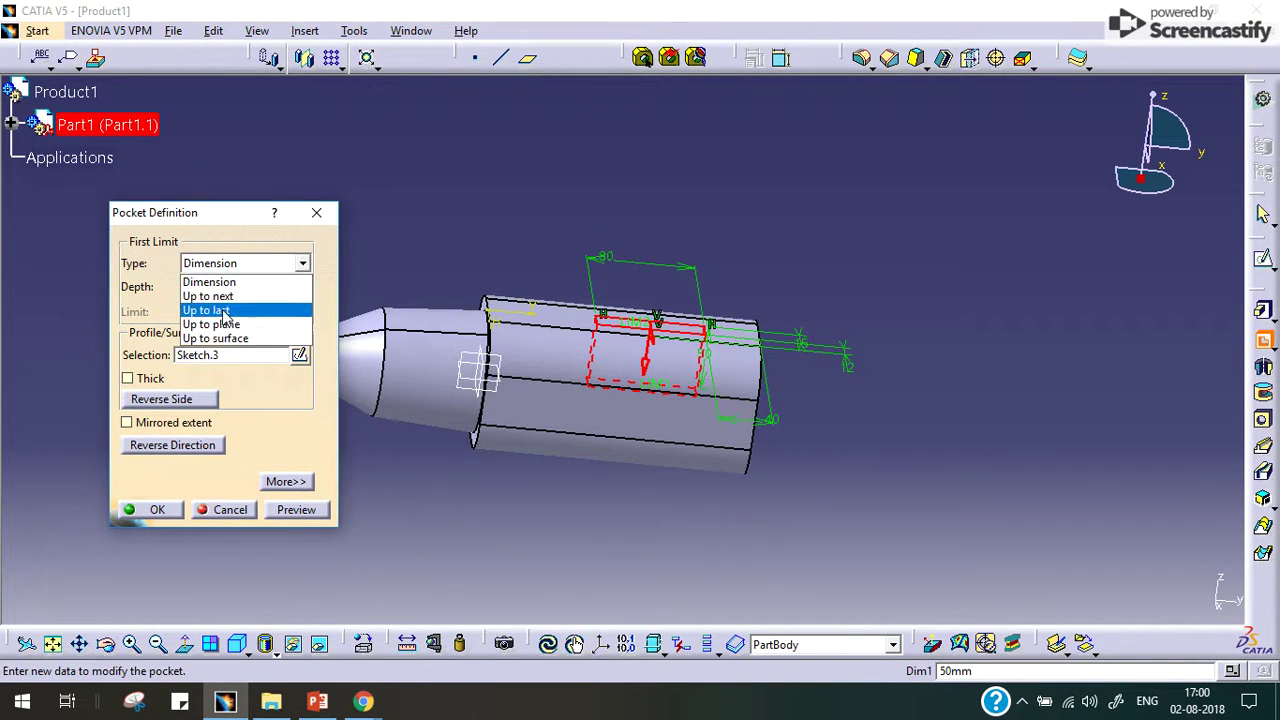
pyautogui.click(222, 306)
pyautogui.moveTo(636, 392); pyautogui.dragTo(675, 128, button='middle')
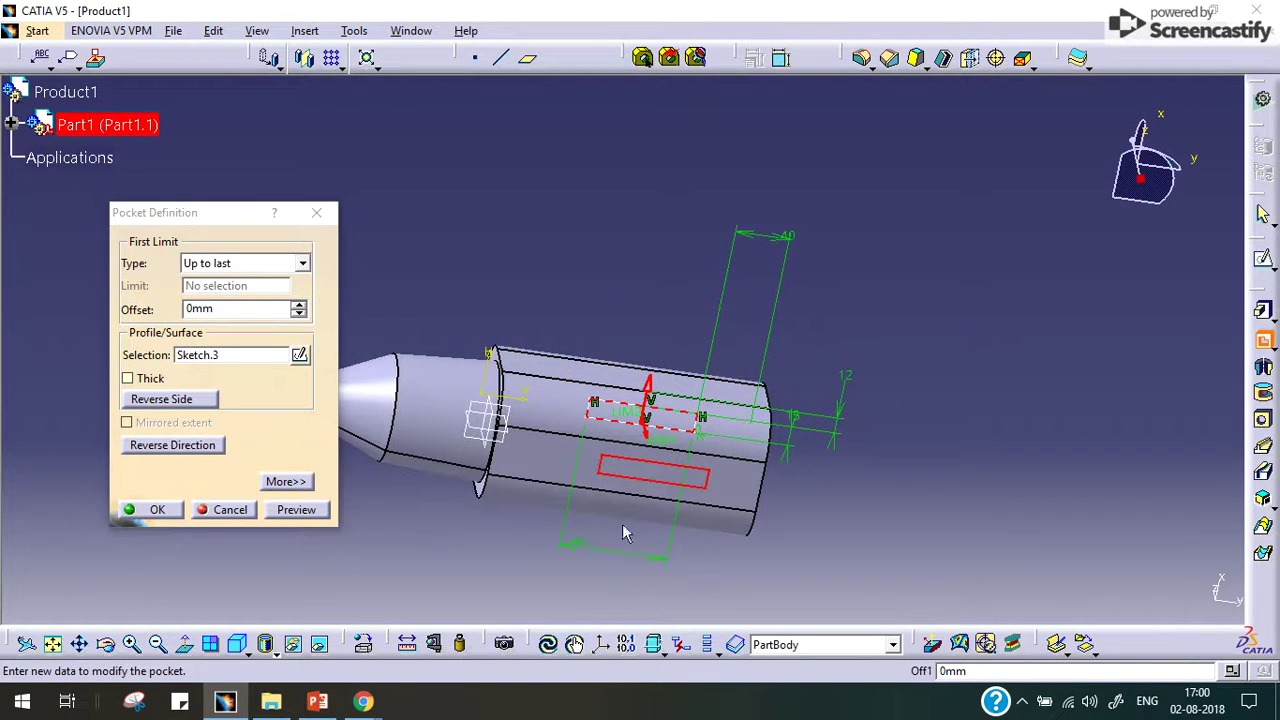
pyautogui.moveTo(648, 432); pyautogui.dragTo(550, 400, button='middle')
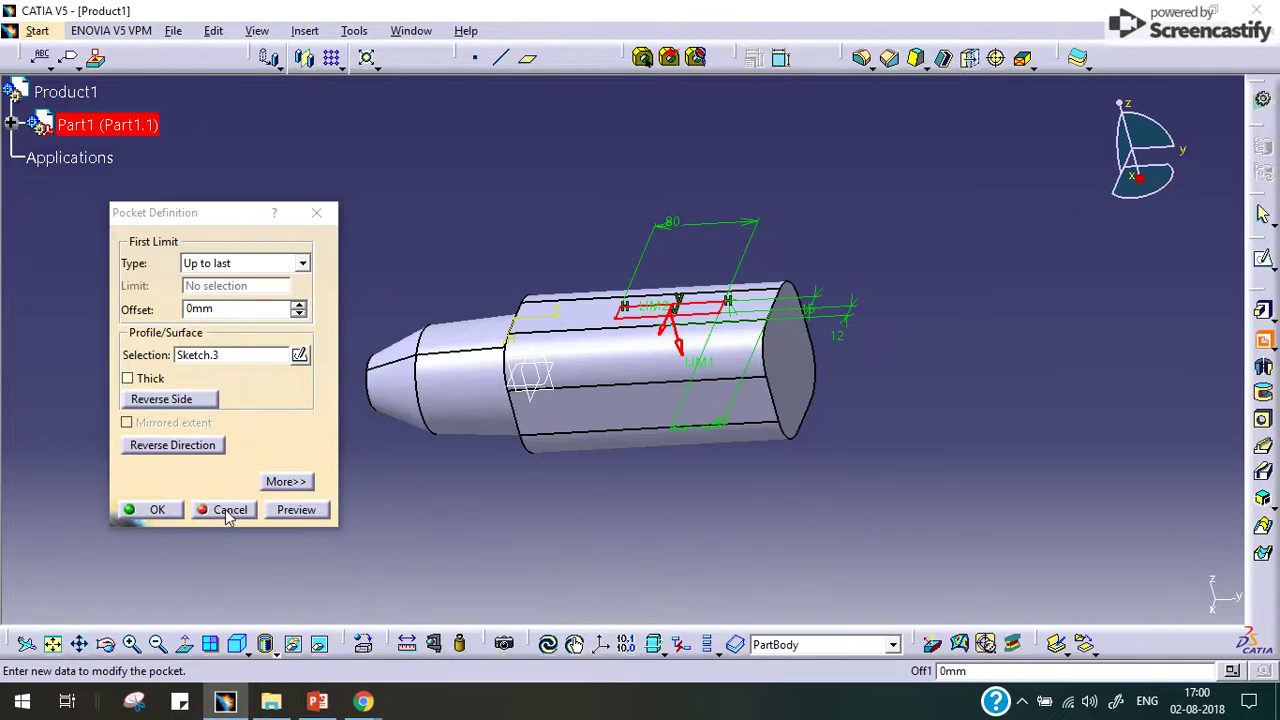
pyautogui.click(145, 510)
pyautogui.moveTo(686, 366); pyautogui.dragTo(572, 272, button='middle')
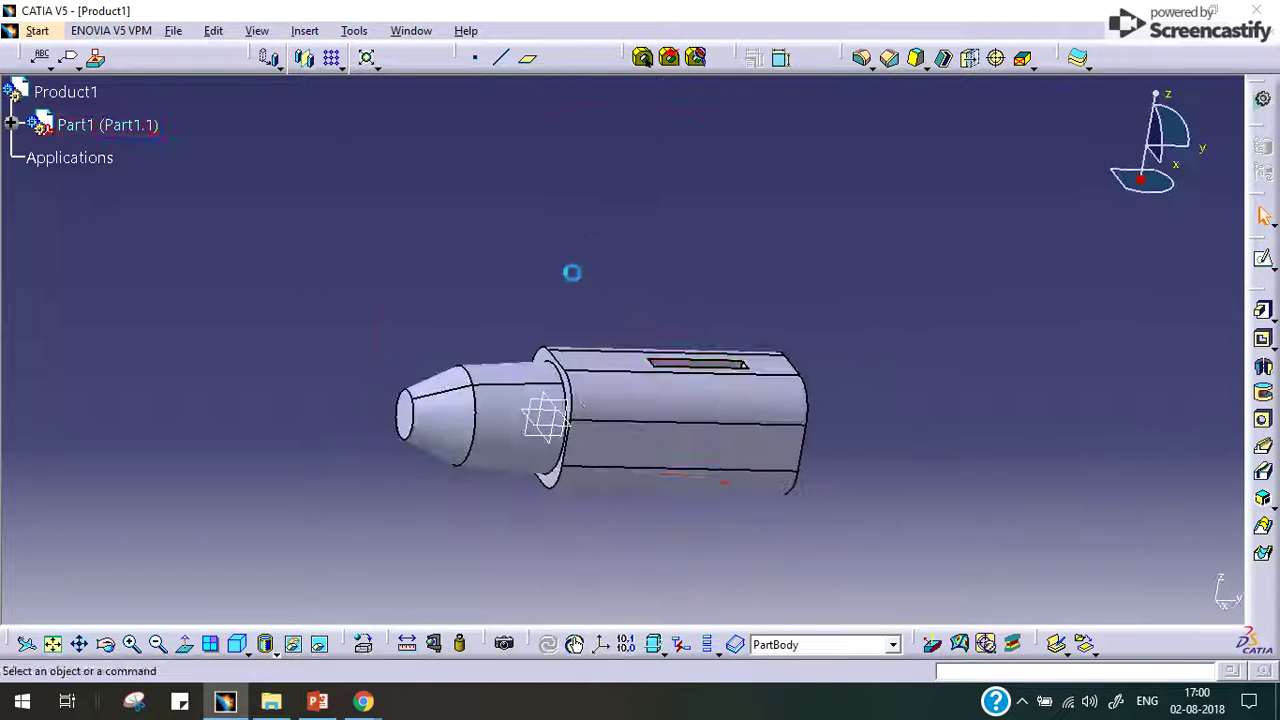
# Compare the finished part with the PowerPoint exercise drawing and return to CATIA
pyautogui.click(317, 701)
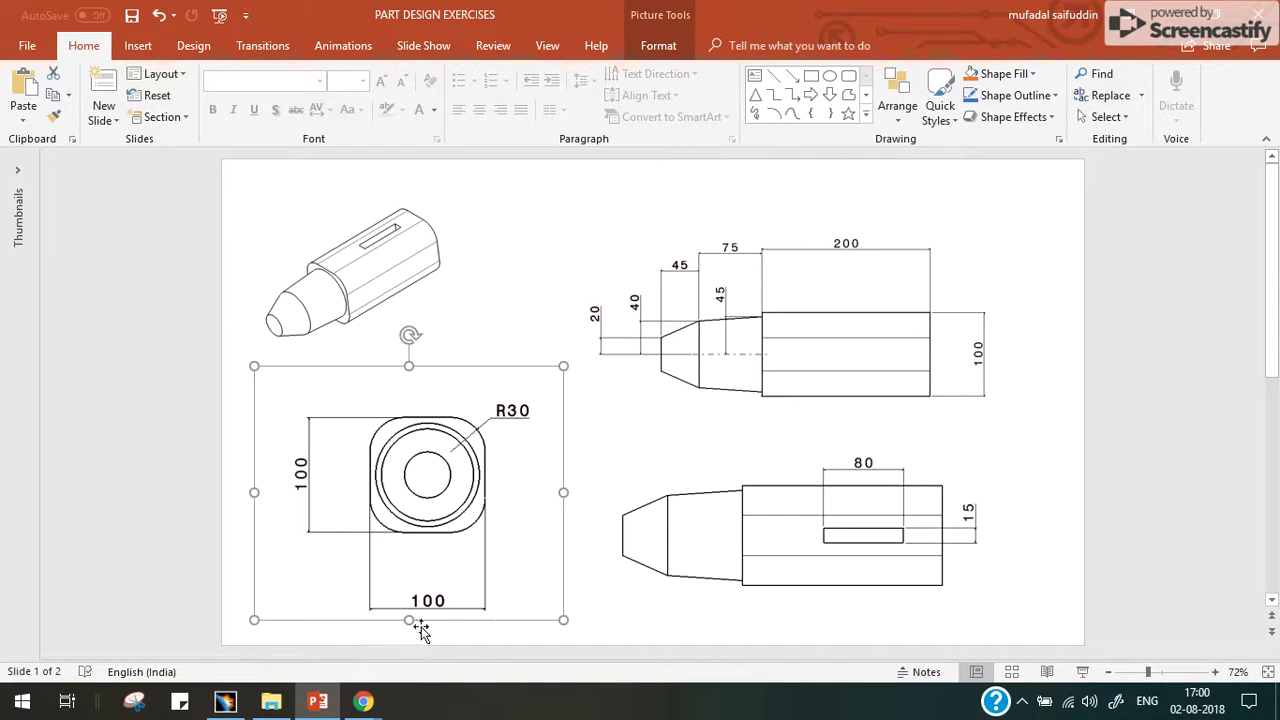
pyautogui.click(240, 704)
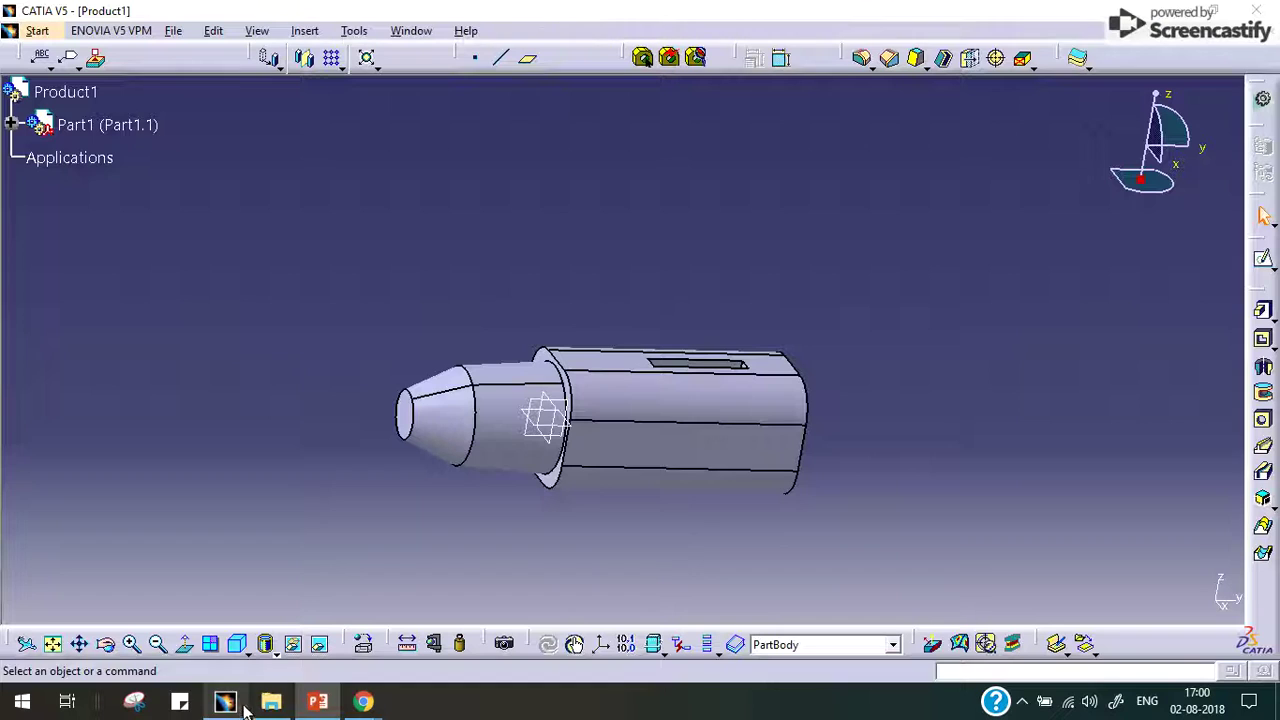
pyautogui.moveTo(363, 701)
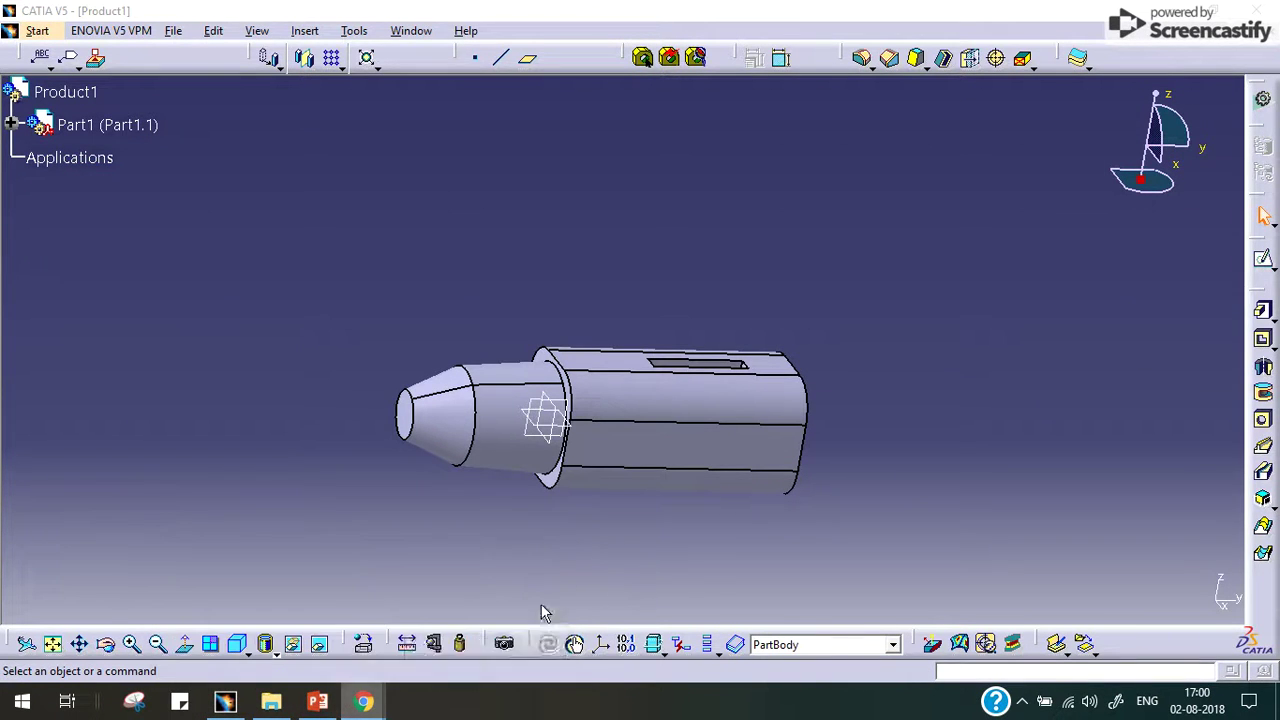